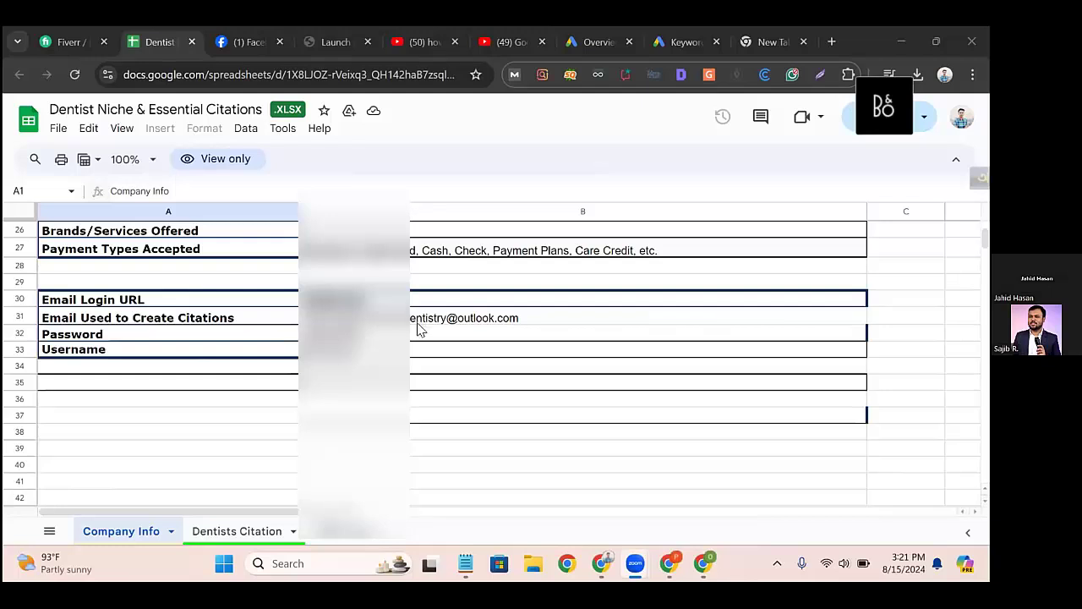
# Step: Look over the Company Info sheet, from the business details down to the citation login rows
pyautogui.scroll(5, 422, 336)
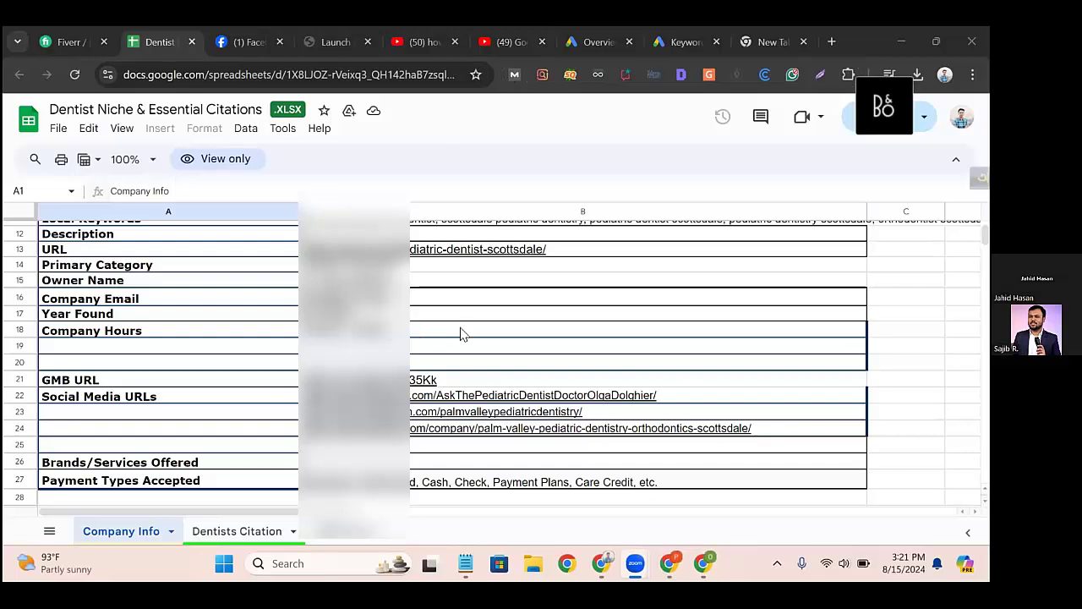
pyautogui.scroll(-3, 524, 429)
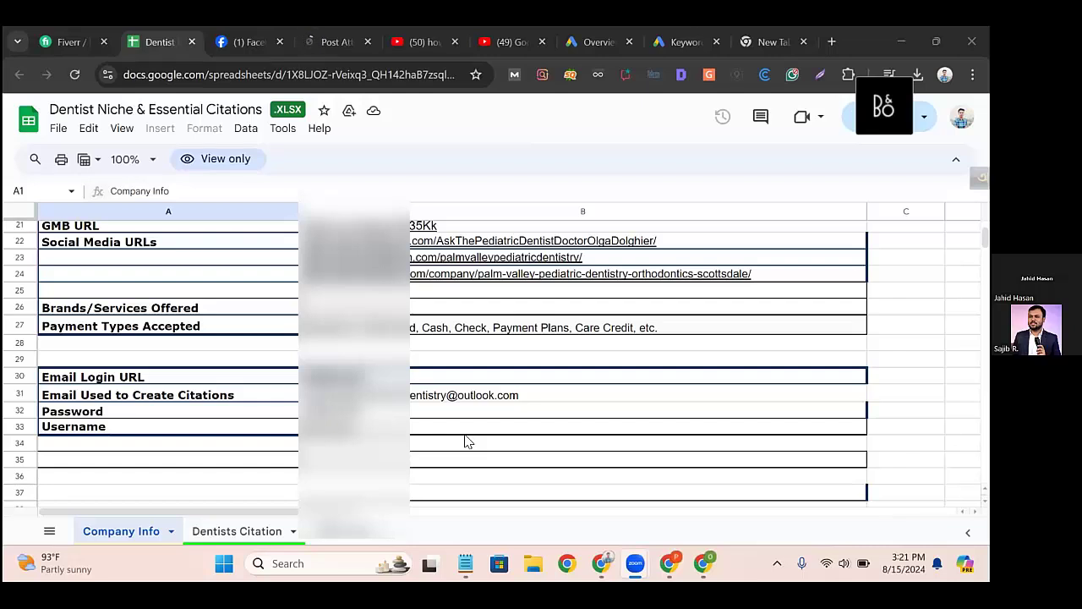
pyautogui.scroll(5, 435, 418)
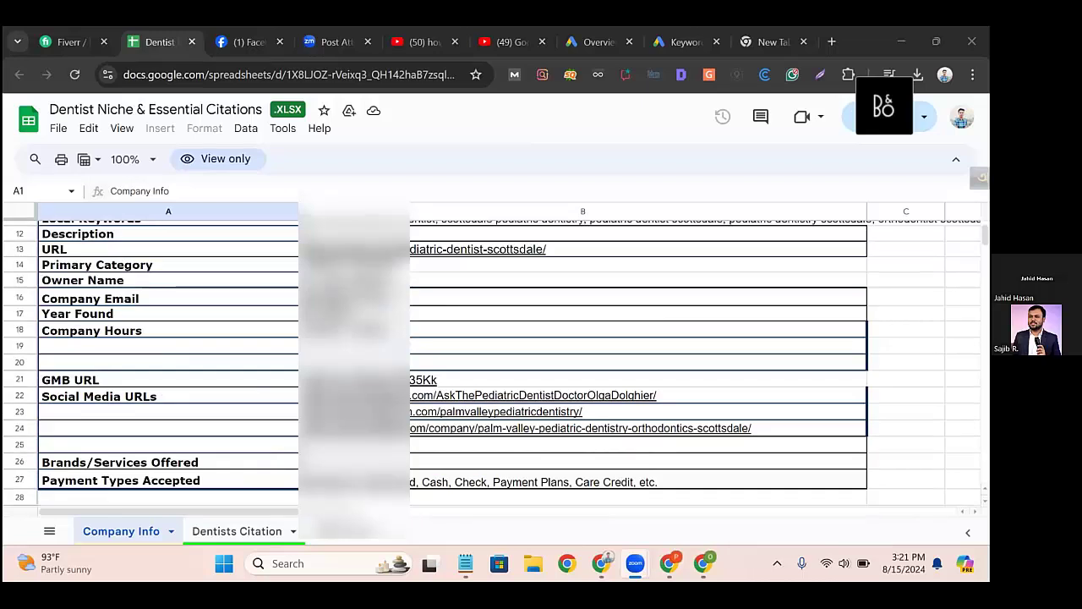
pyautogui.scroll(3, 217, 386)
pyautogui.scroll(-8, 217, 387)
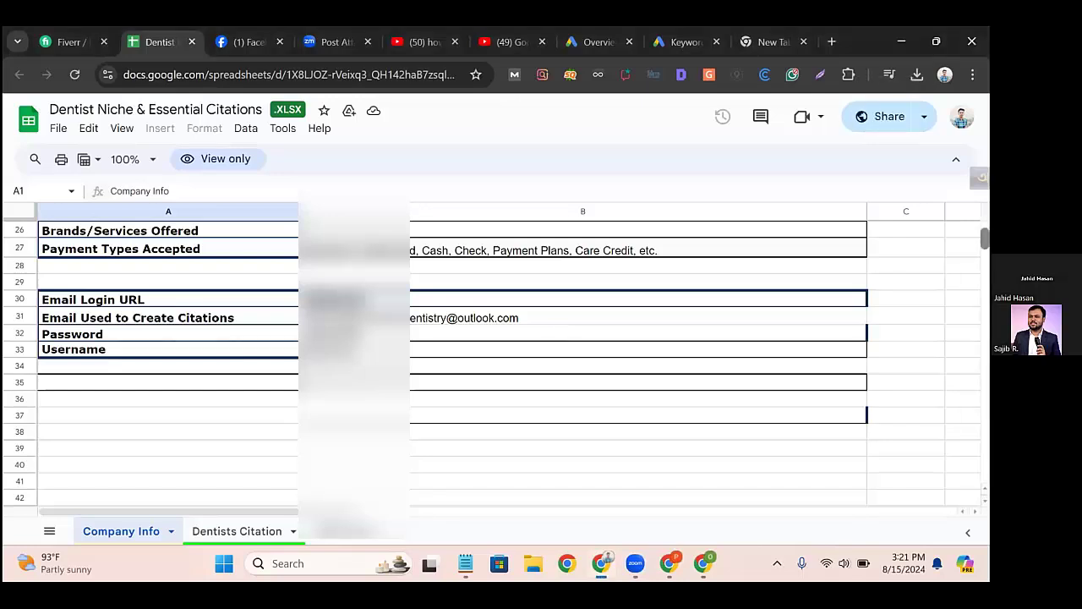
pyautogui.scroll(8, 507, 355)
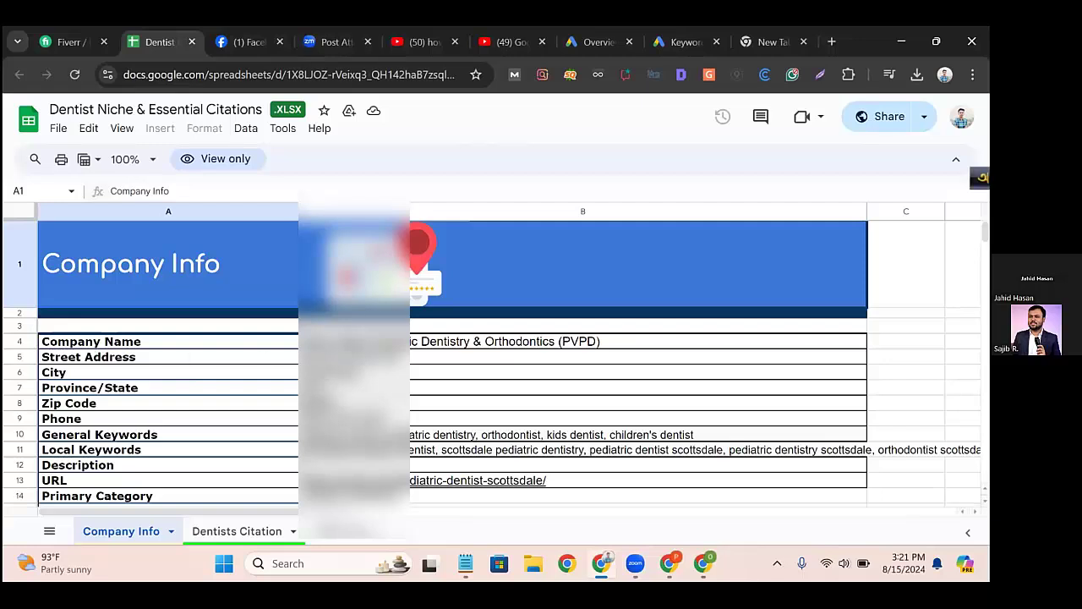
# Step: Review the company's address, URL, company hours, GMB URL, social media and payment rows in the Company Info sheet
pyautogui.moveTo(324, 342); pyautogui.dragTo(324, 403)
pyautogui.click(201, 405)
pyautogui.scroll(-2, 200, 404)
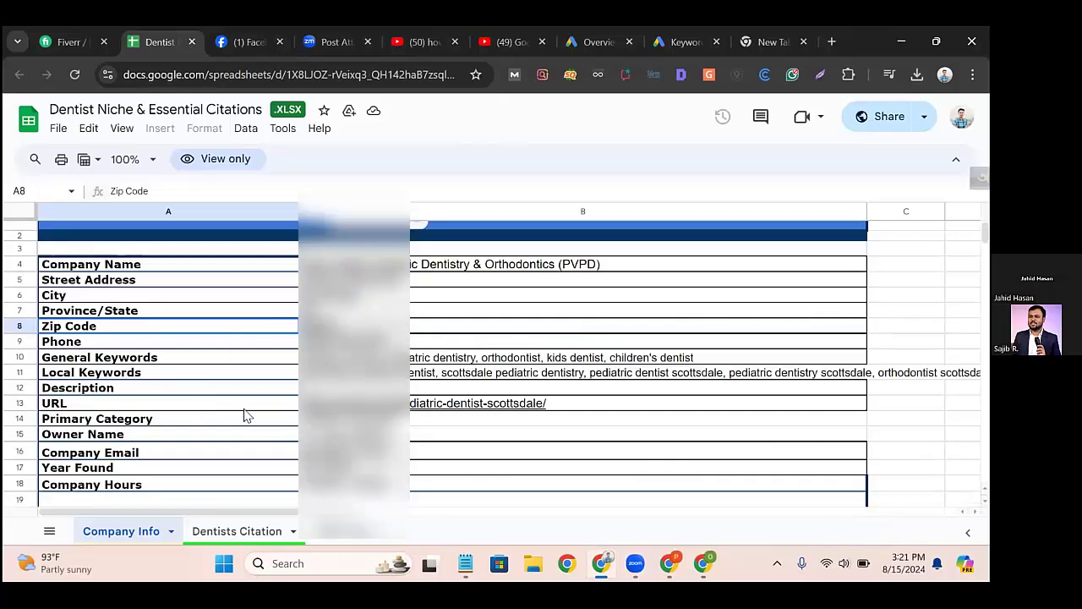
pyautogui.scroll(-3, 245, 415)
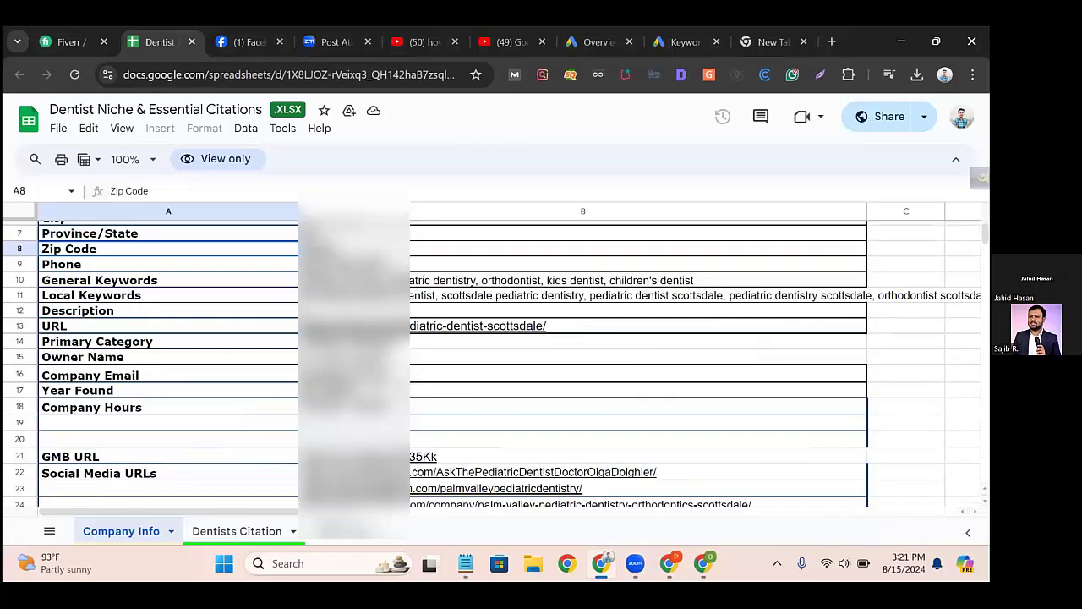
pyautogui.click(440, 332)
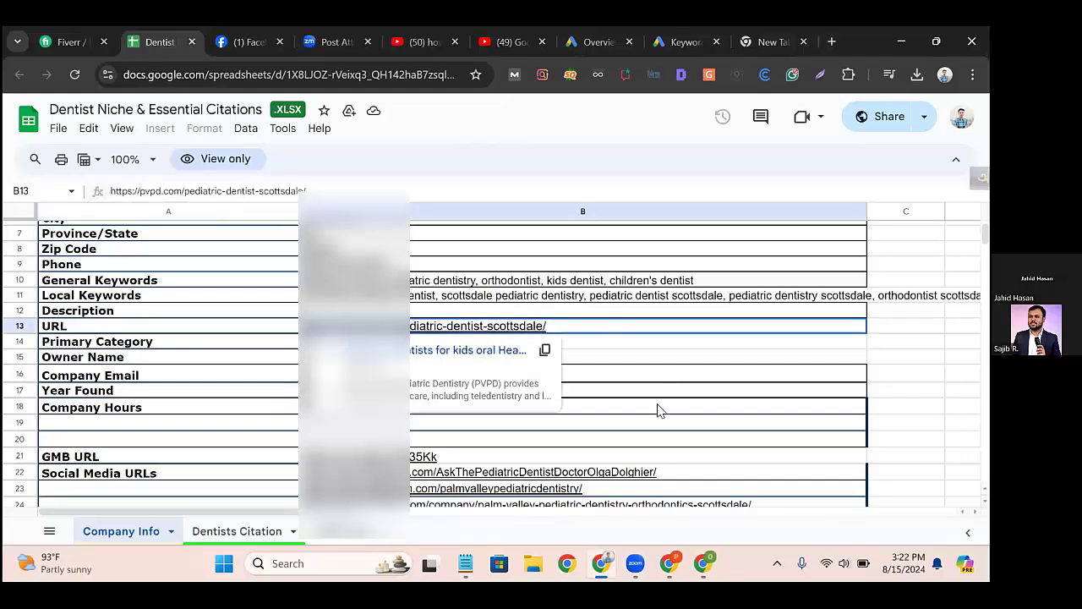
pyautogui.click(563, 425)
pyautogui.scroll(-2, 562, 425)
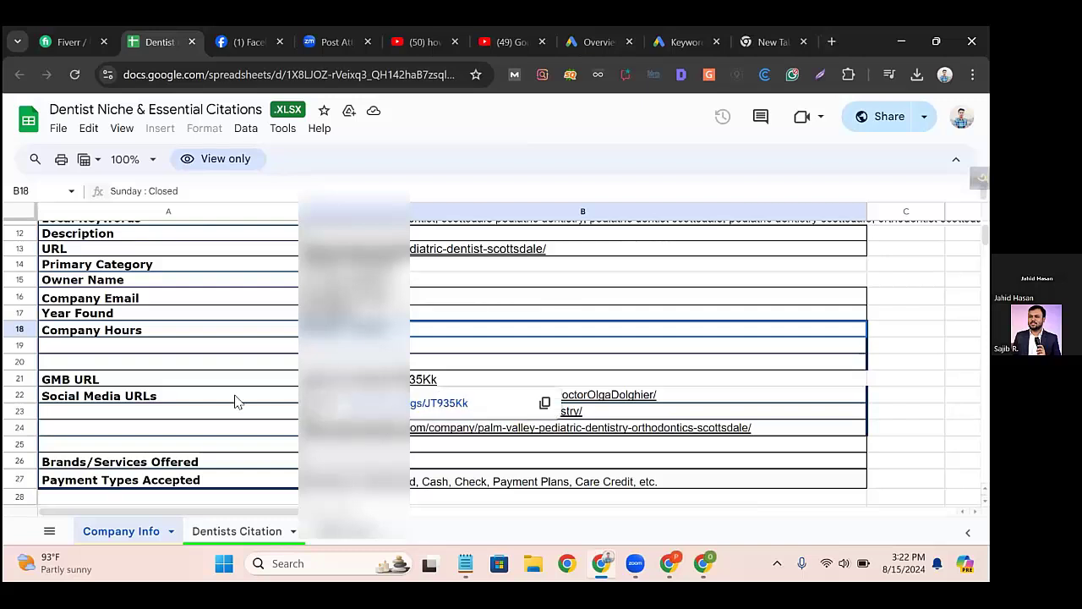
pyautogui.scroll(-2, 234, 398)
pyautogui.scroll(-2, 150, 396)
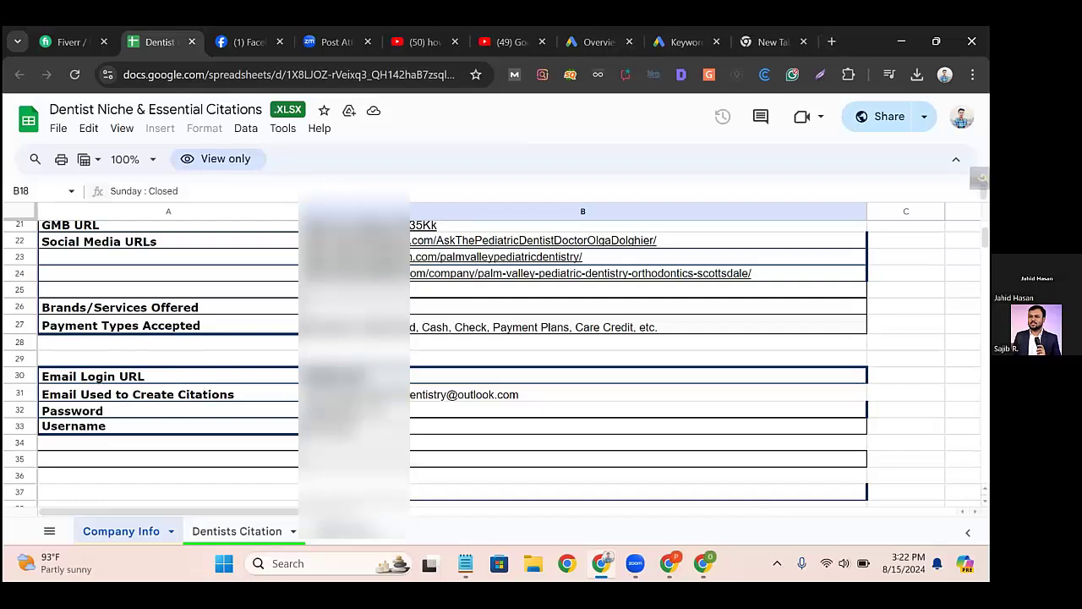
# Step: Inspect the cells holding the email used to create citations and its password in the Company Info sheet
pyautogui.moveTo(340, 377)
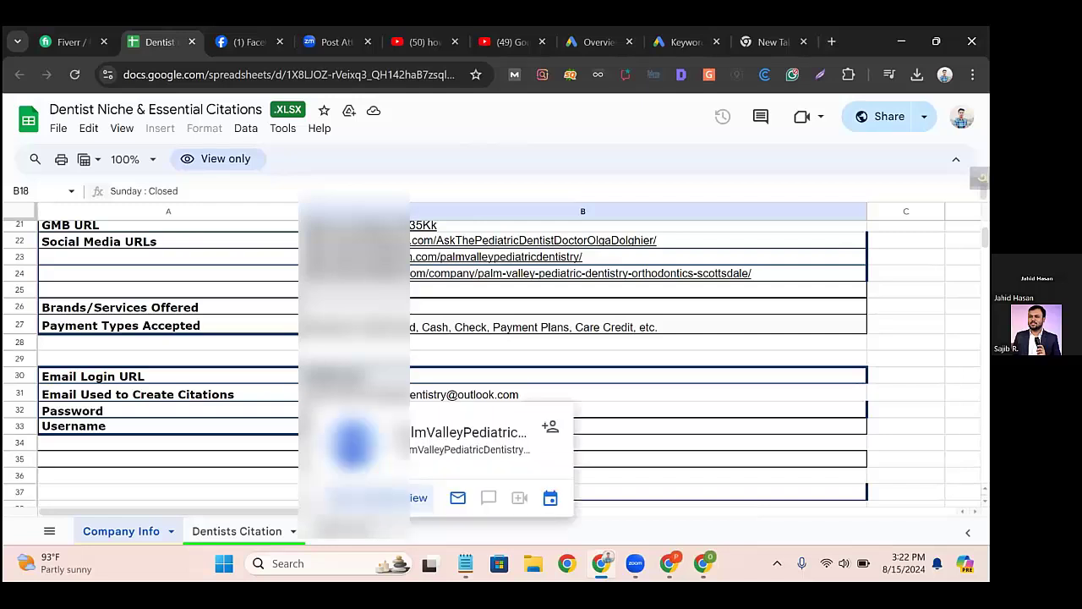
pyautogui.click(412, 395)
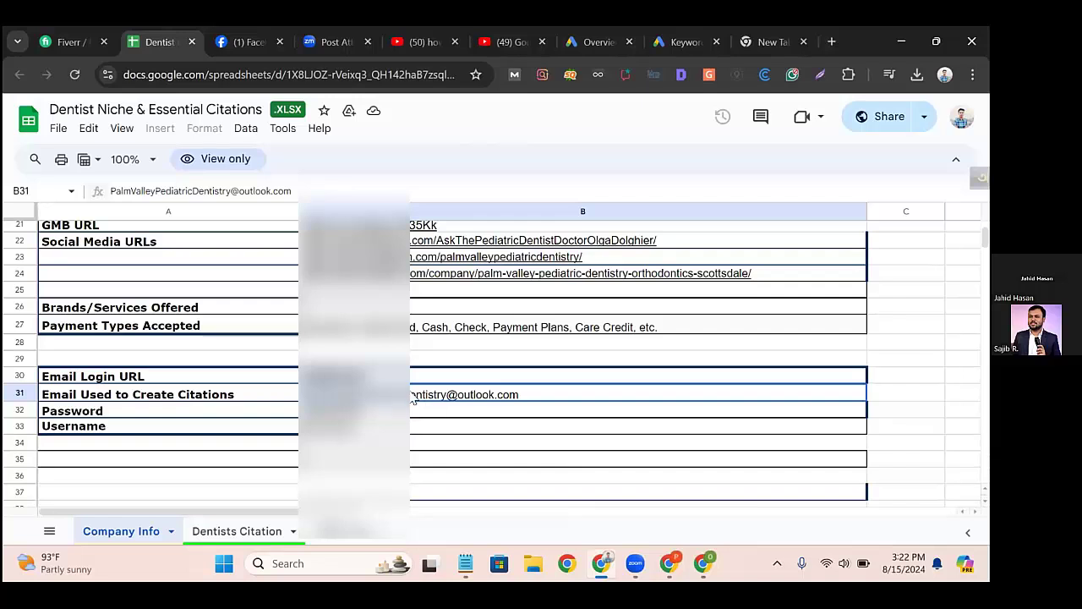
pyautogui.moveTo(412, 397)
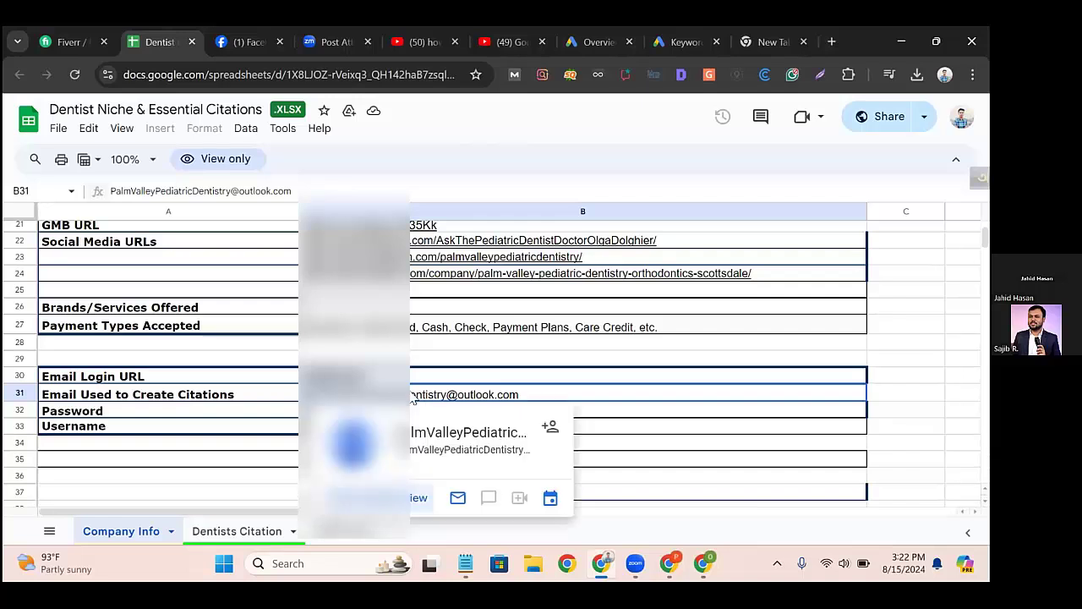
pyautogui.click(637, 413)
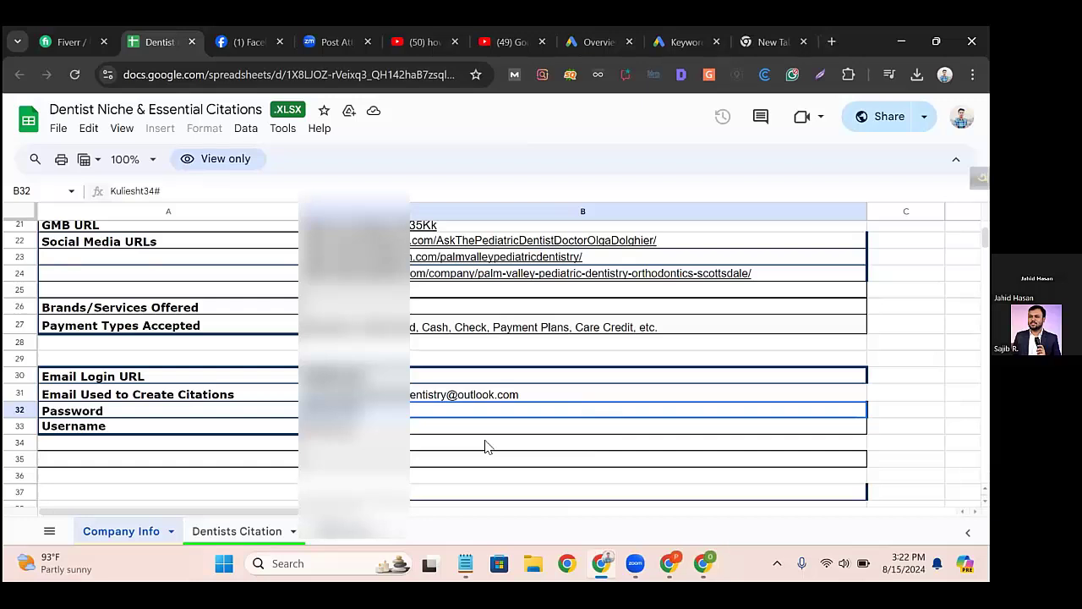
pyautogui.click(413, 395)
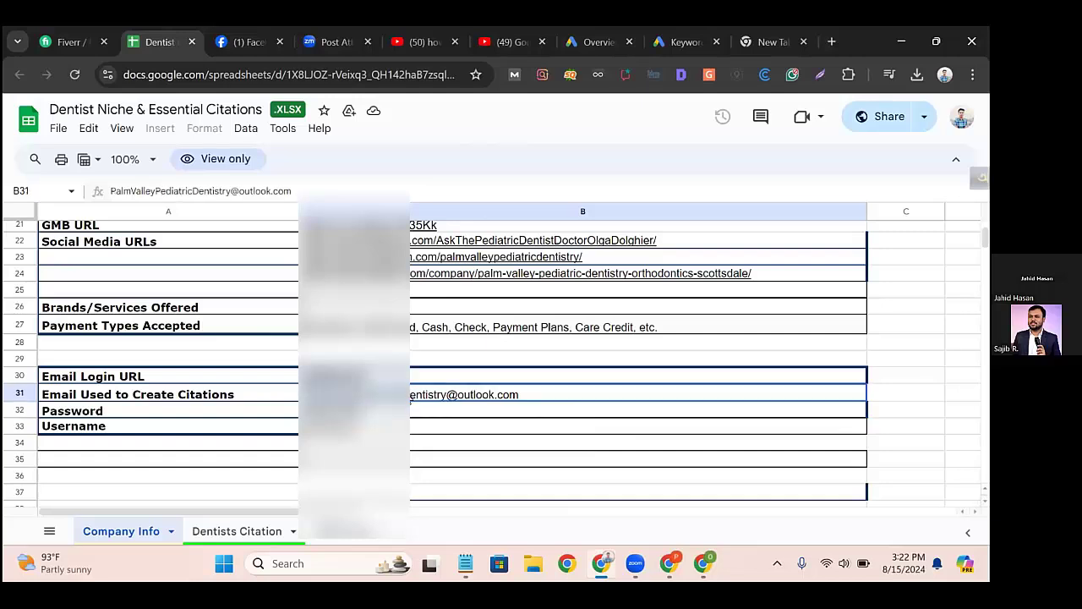
pyautogui.moveTo(412, 404)
pyautogui.moveTo(508, 403)
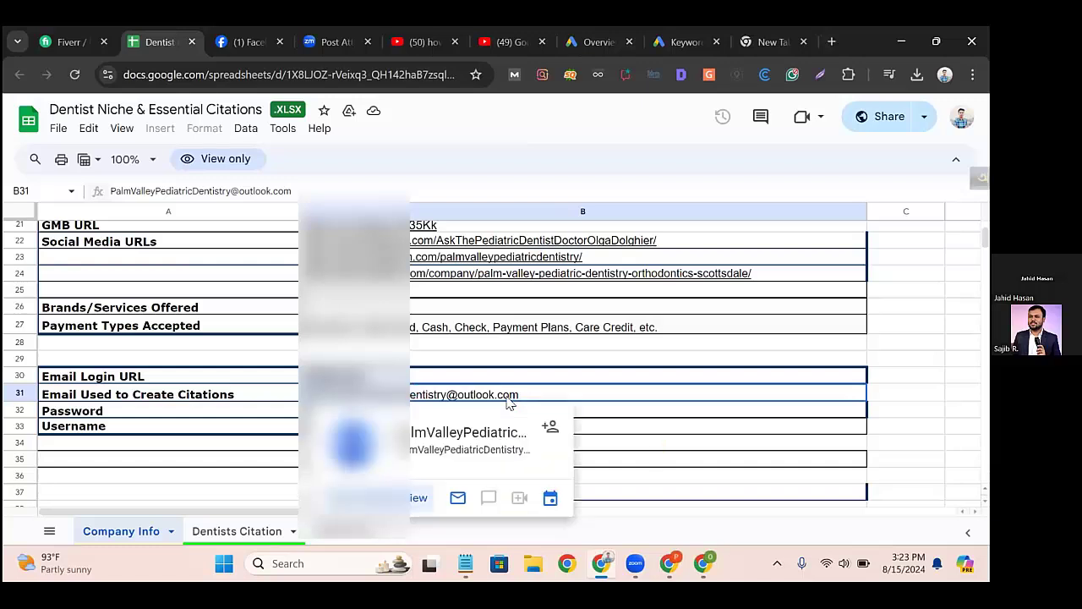
pyautogui.click(622, 411)
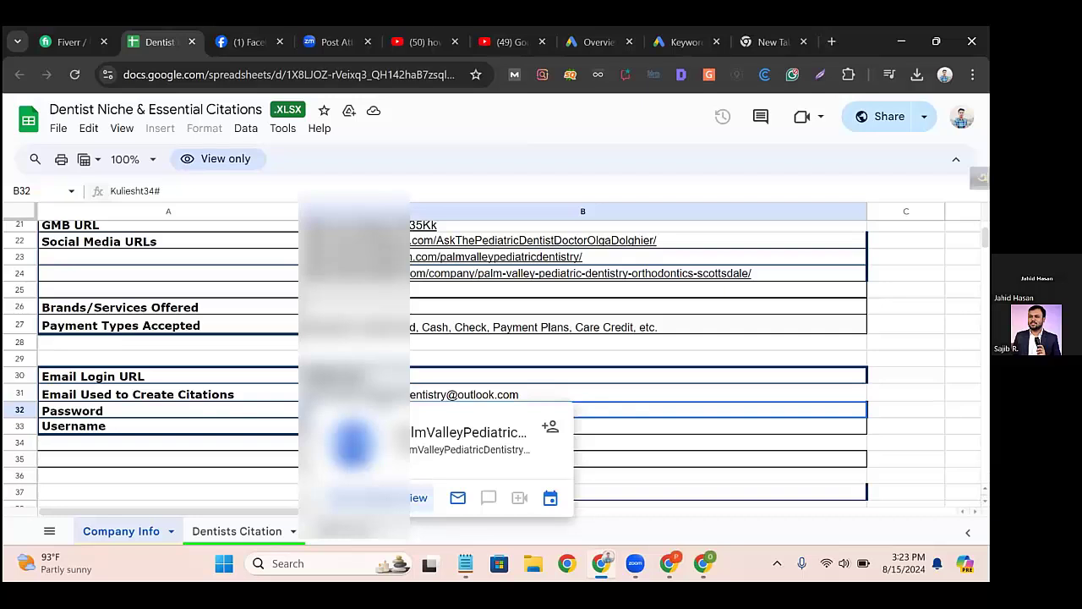
pyautogui.click(672, 446)
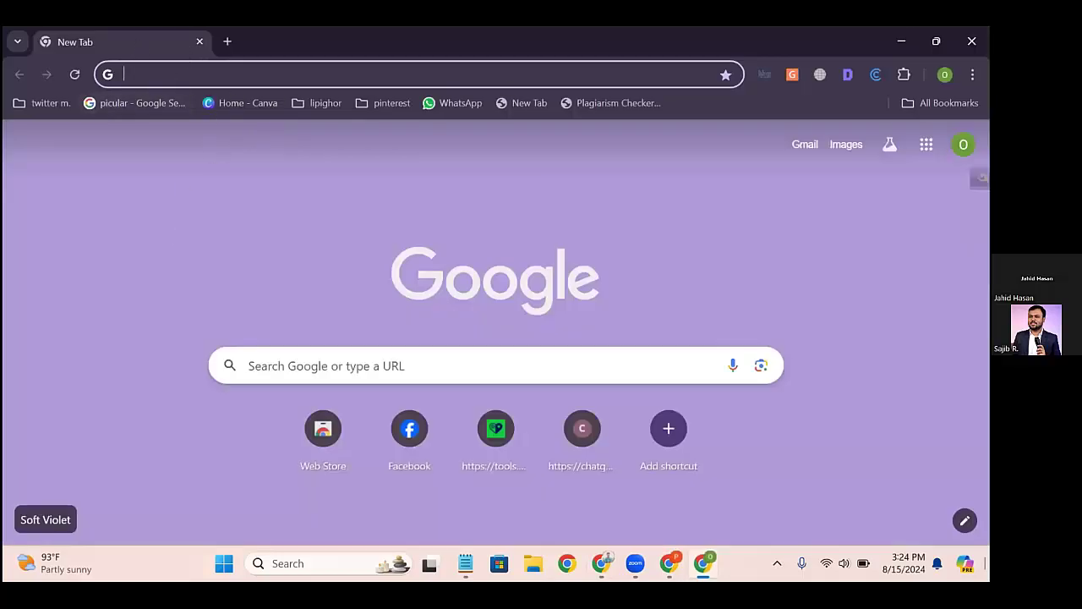
# Step: Go to outlook.com in the other browser window and open the Outlook sign-in page
pyautogui.write('ou')
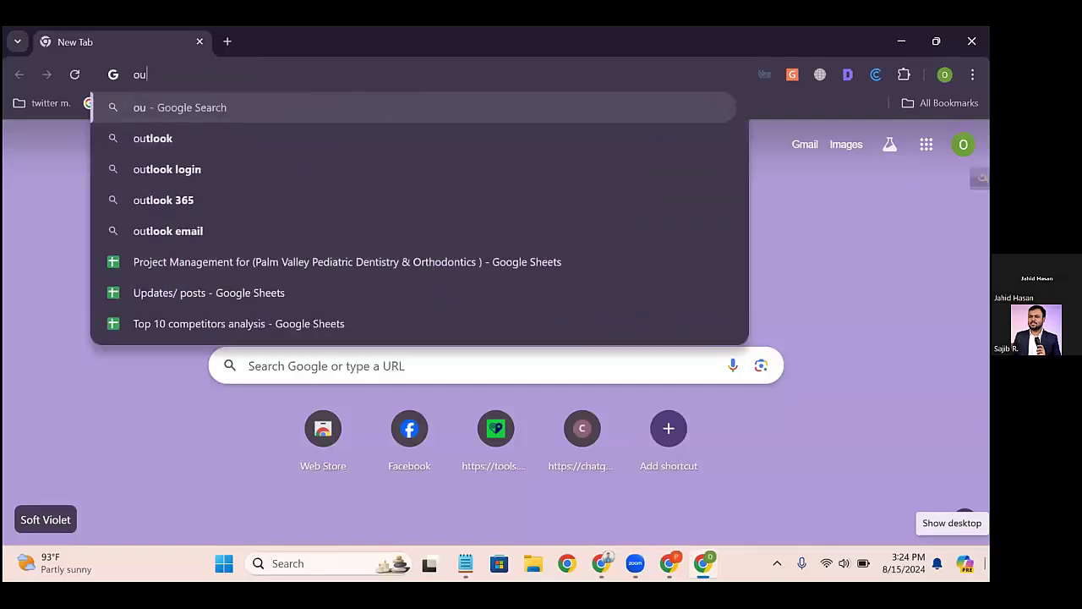
pyautogui.write('tlook.com')
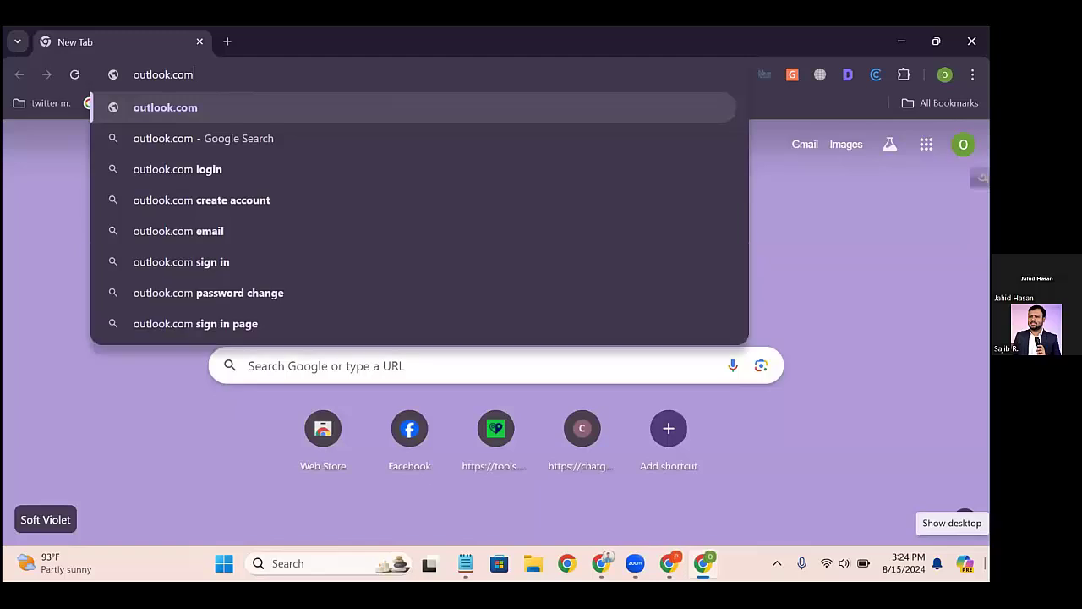
pyautogui.press('Return')
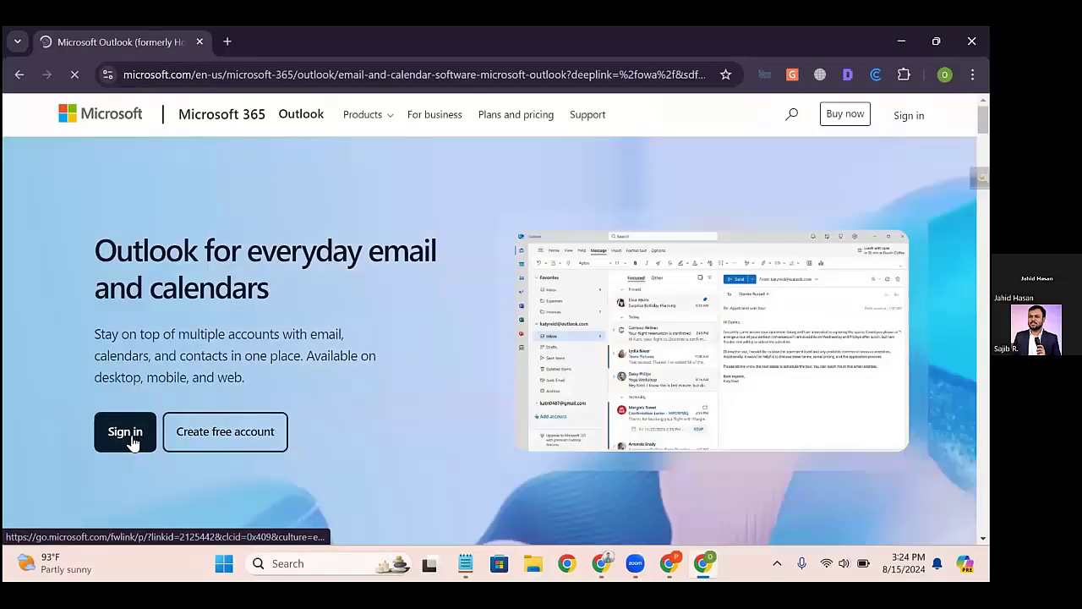
pyautogui.click(135, 439)
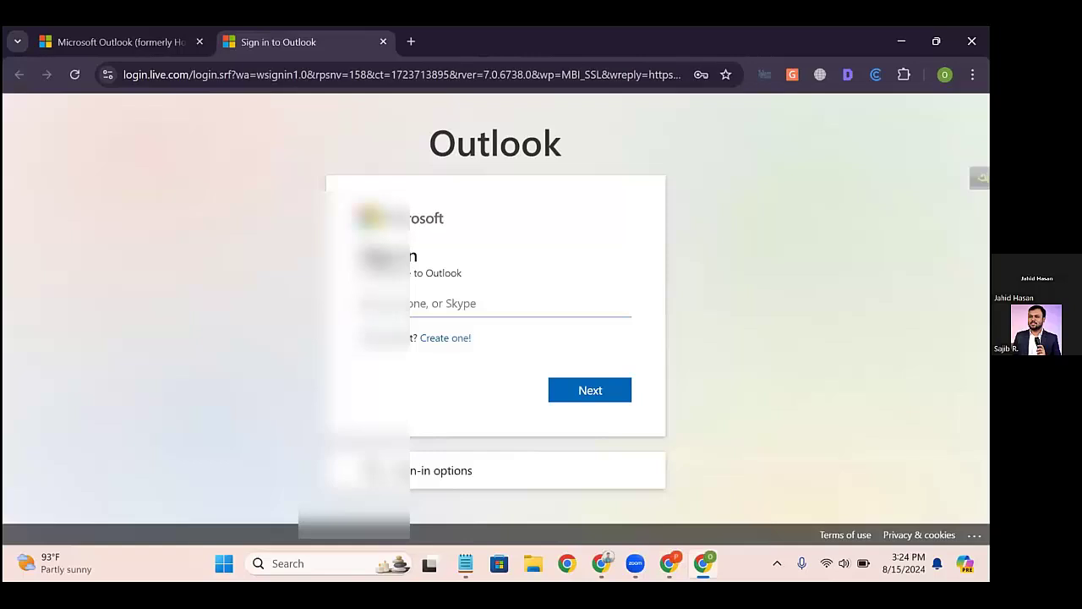
# Step: Copy the email used to create citations from the Company Info sheet and check the password cell beneath it
pyautogui.click(601, 563)
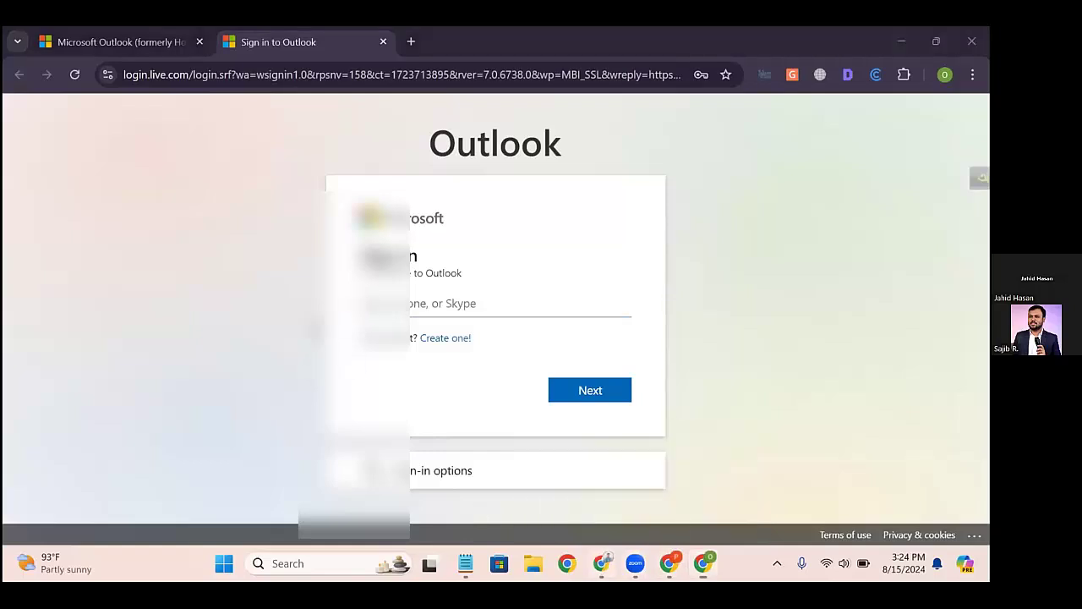
pyautogui.rightClick(455, 394)
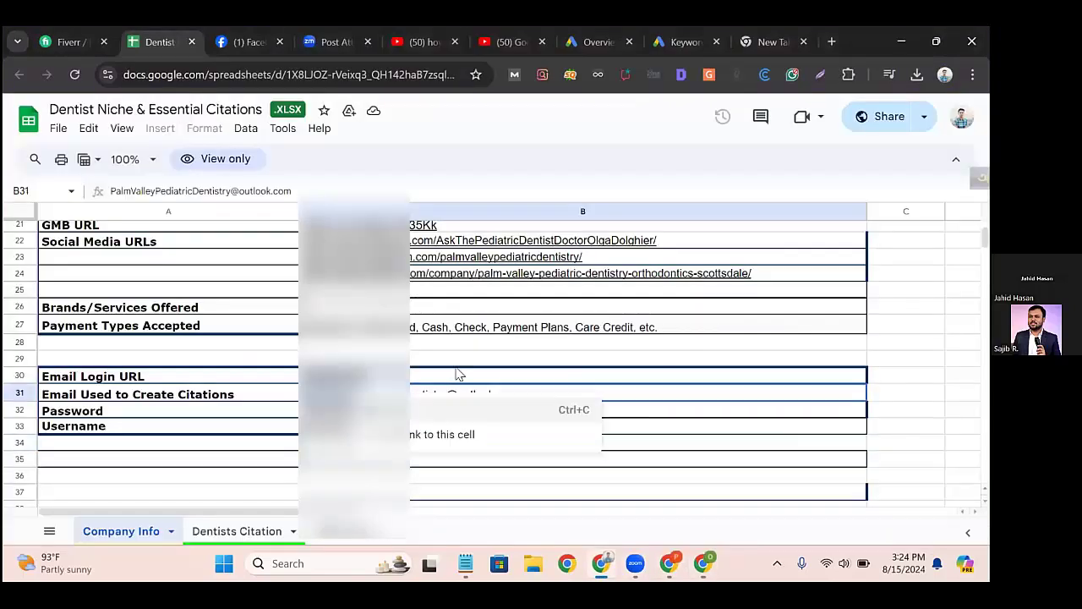
pyautogui.click(436, 409)
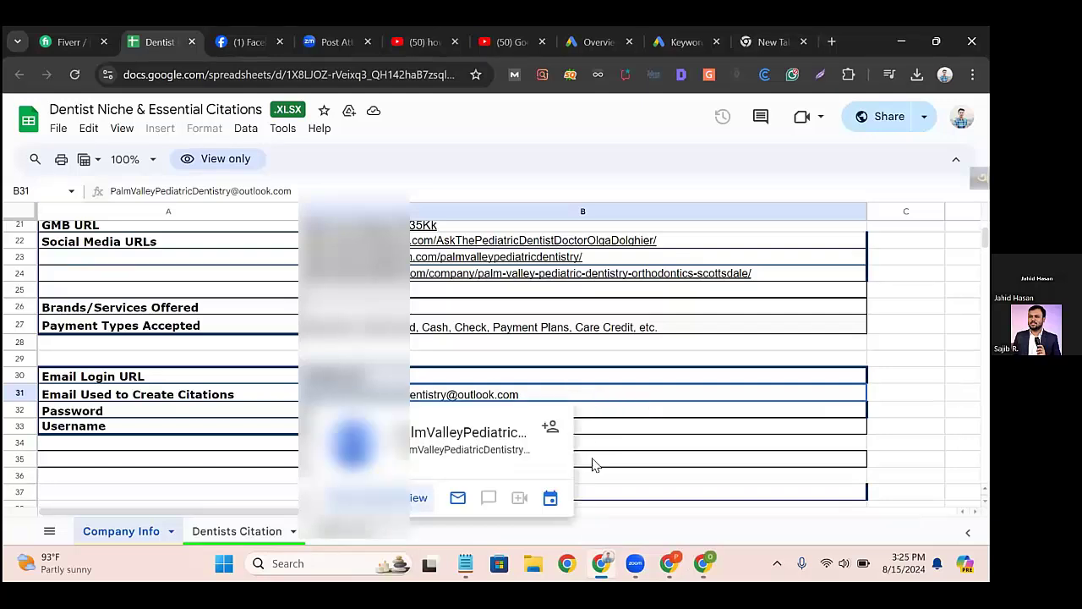
pyautogui.click(630, 414)
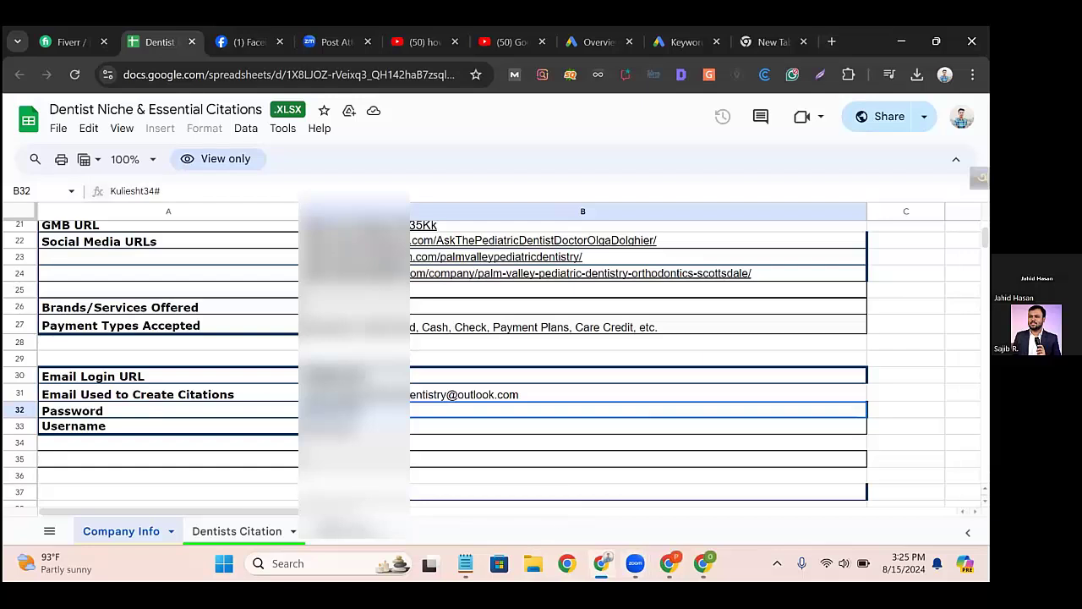
pyautogui.hotkey('alt', 'Tab')
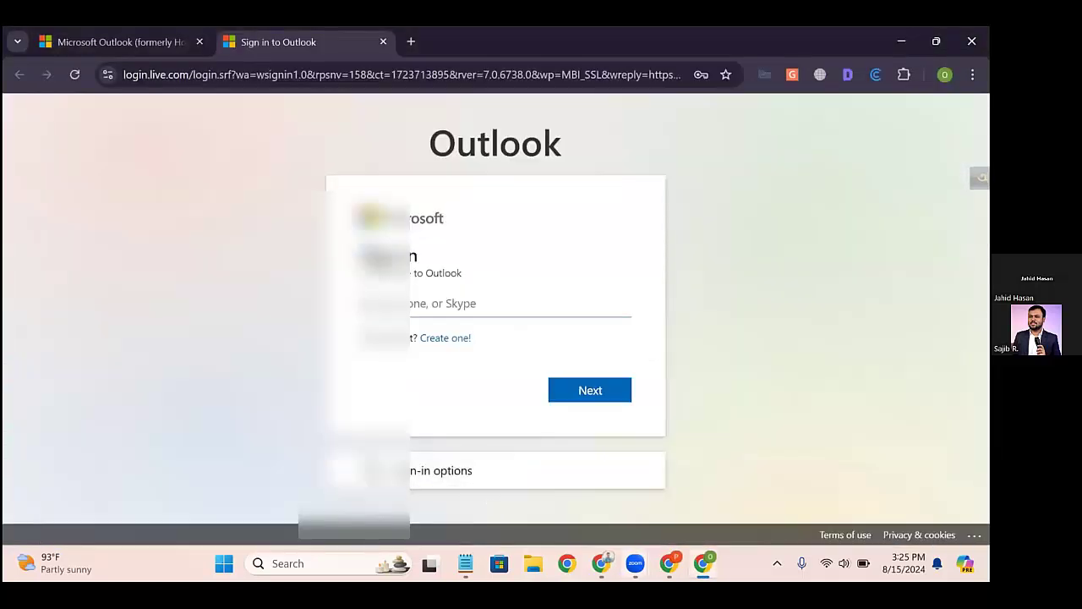
pyautogui.hotkey('alt', 'Tab')
# Step: Switch to Fiverr, open the client's $60 order due Aug 26, 2024, and look through its activity and details
pyautogui.click(62, 36)
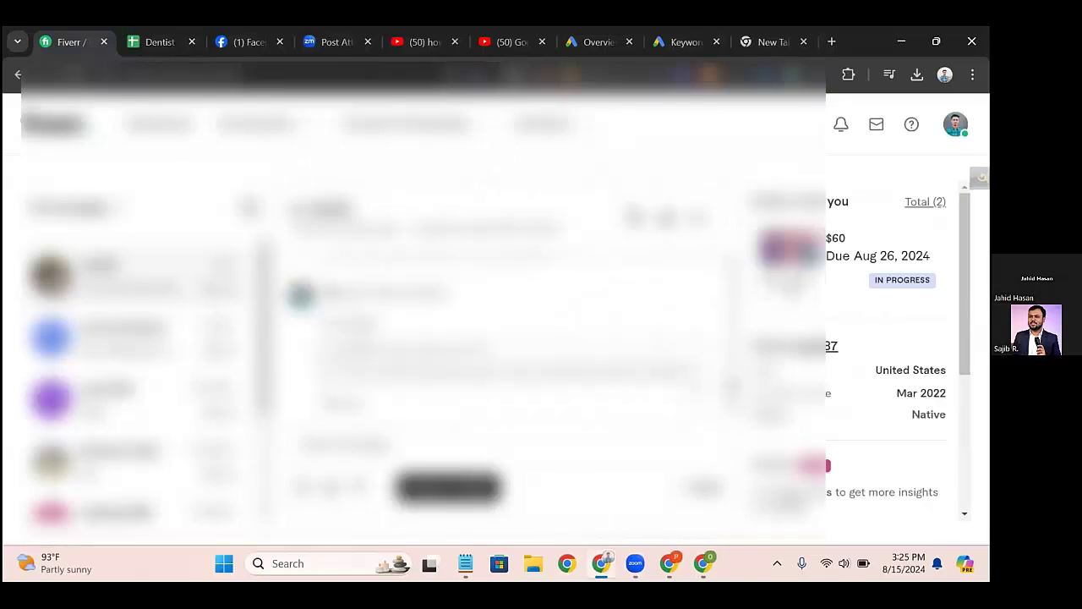
pyautogui.click(789, 289)
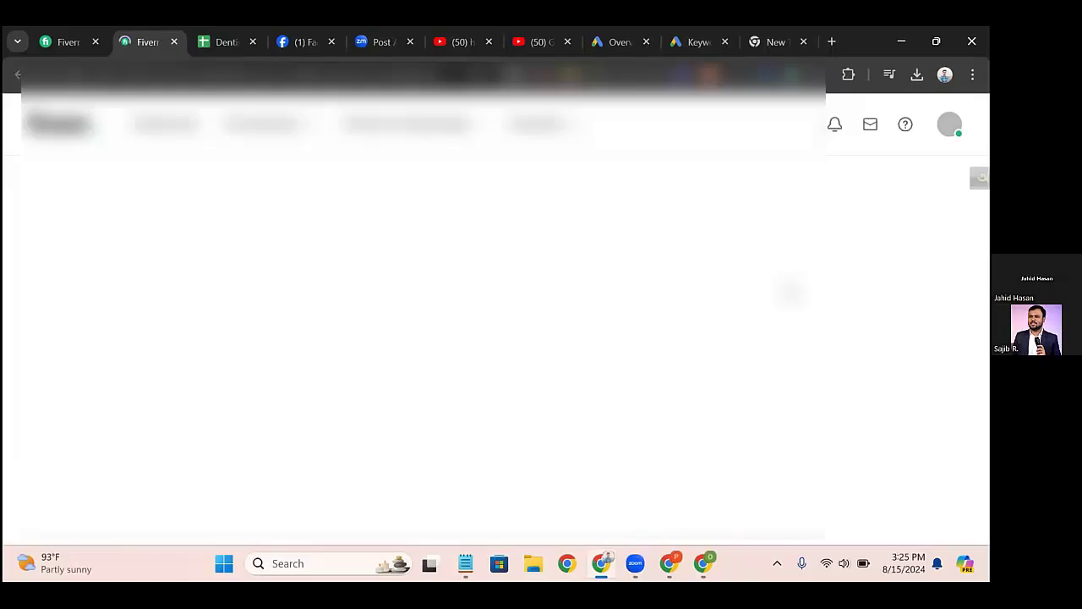
pyautogui.scroll(-3, 355, 321)
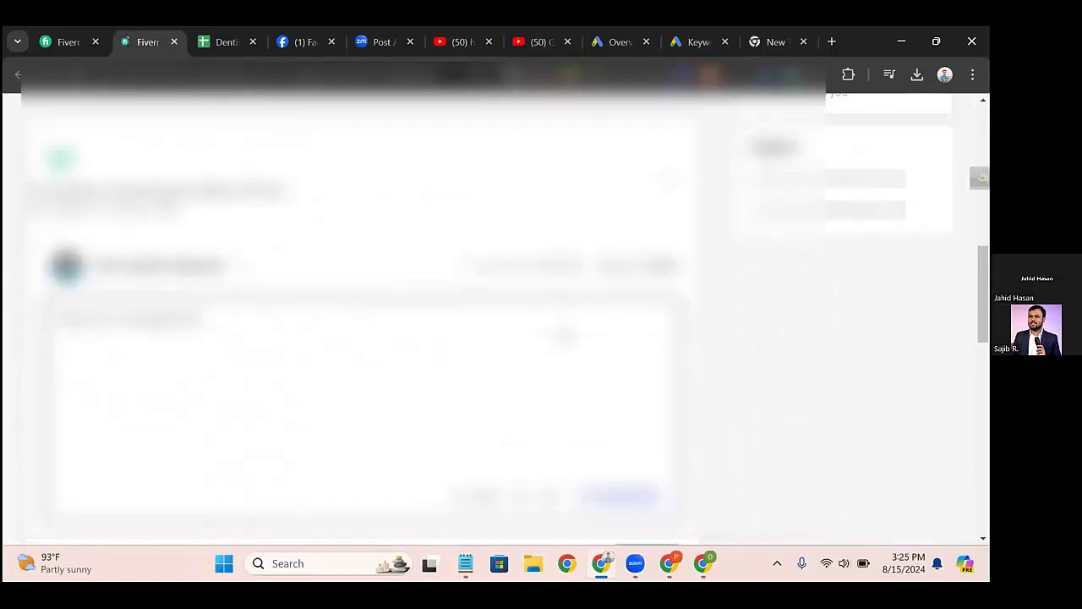
pyautogui.scroll(3, 355, 321)
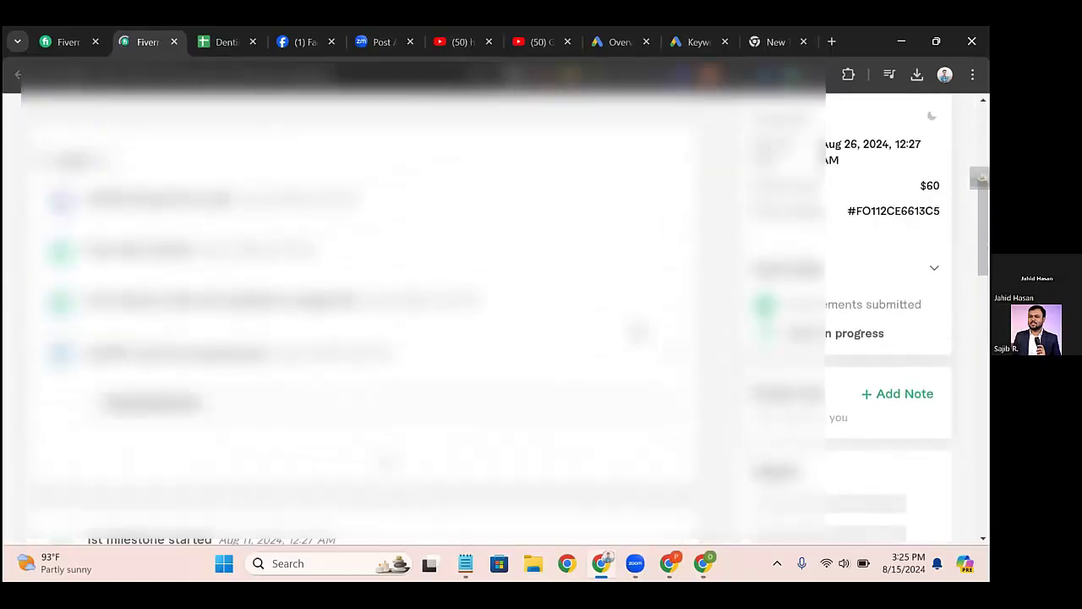
pyautogui.scroll(2, 634, 330)
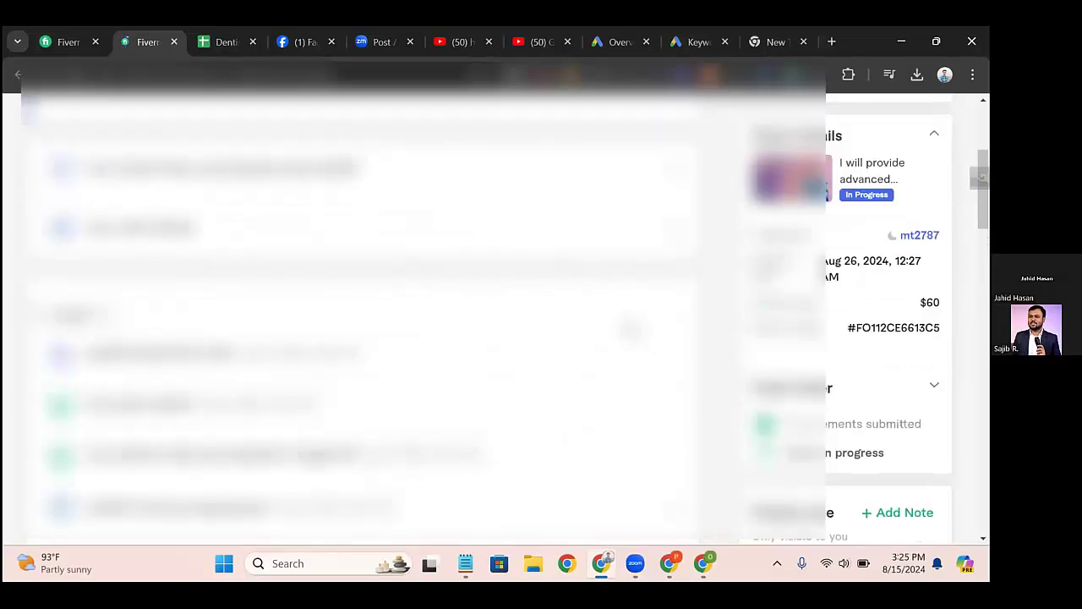
pyautogui.scroll(3, 5, 160)
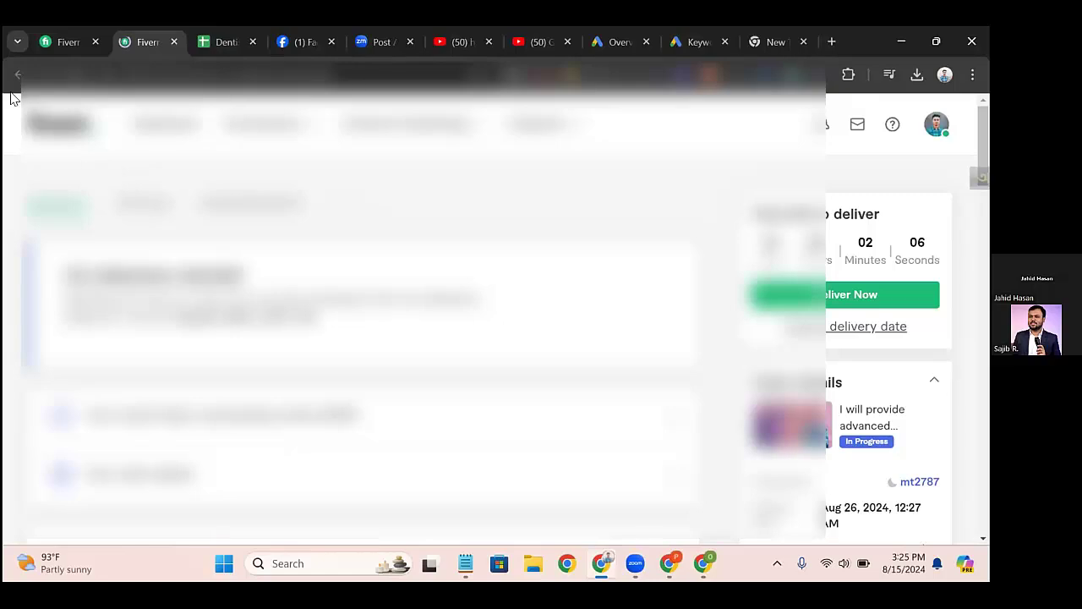
# Step: Read through the Fiverr conversation with the client who placed the $60 order
pyautogui.click(69, 39)
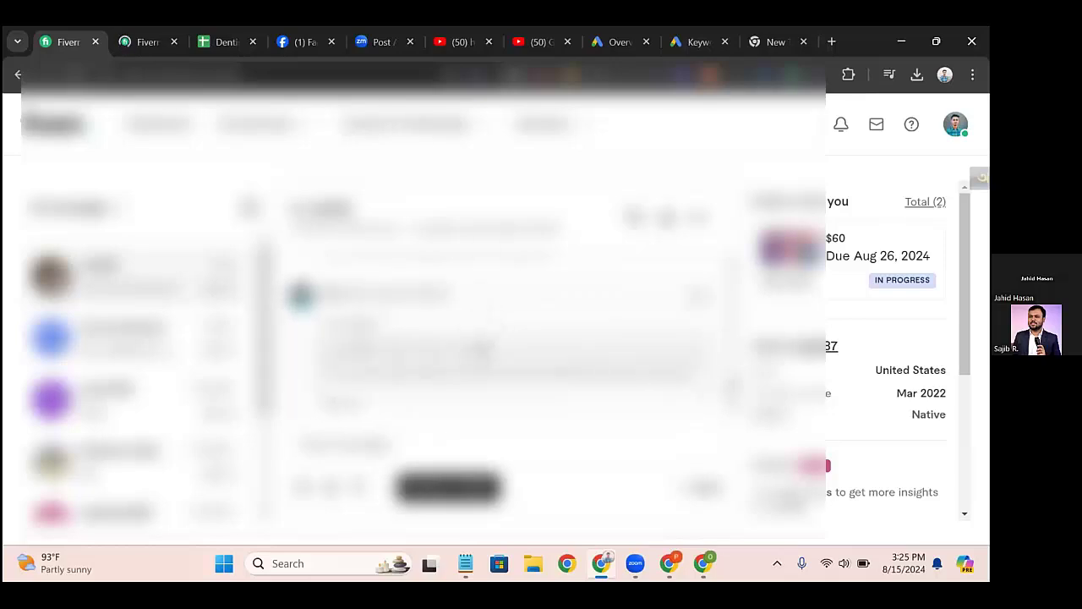
pyautogui.scroll(5, 485, 347)
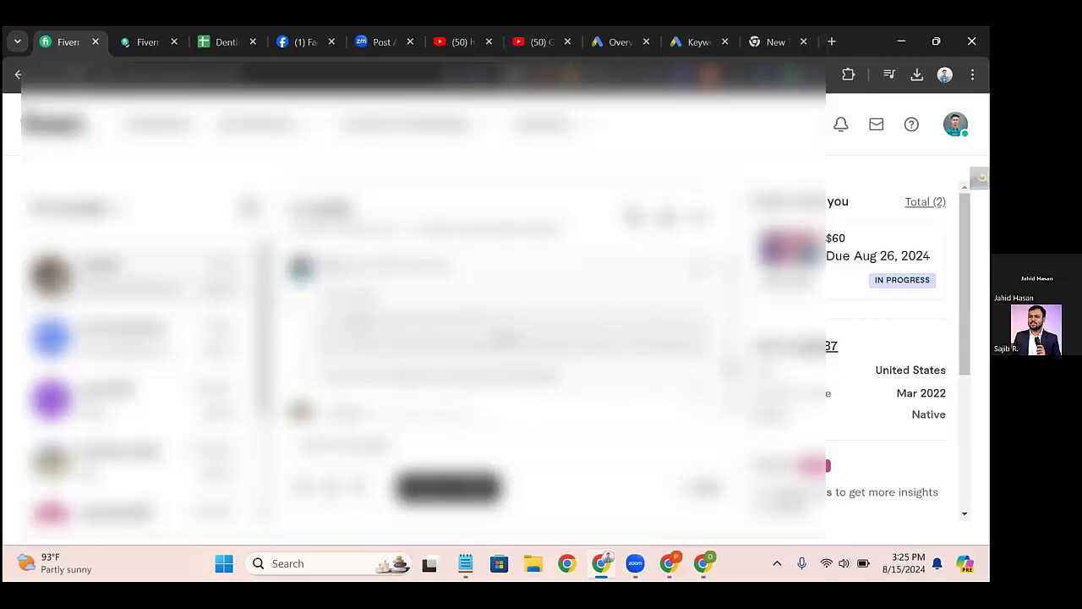
pyautogui.scroll(-3, 505, 337)
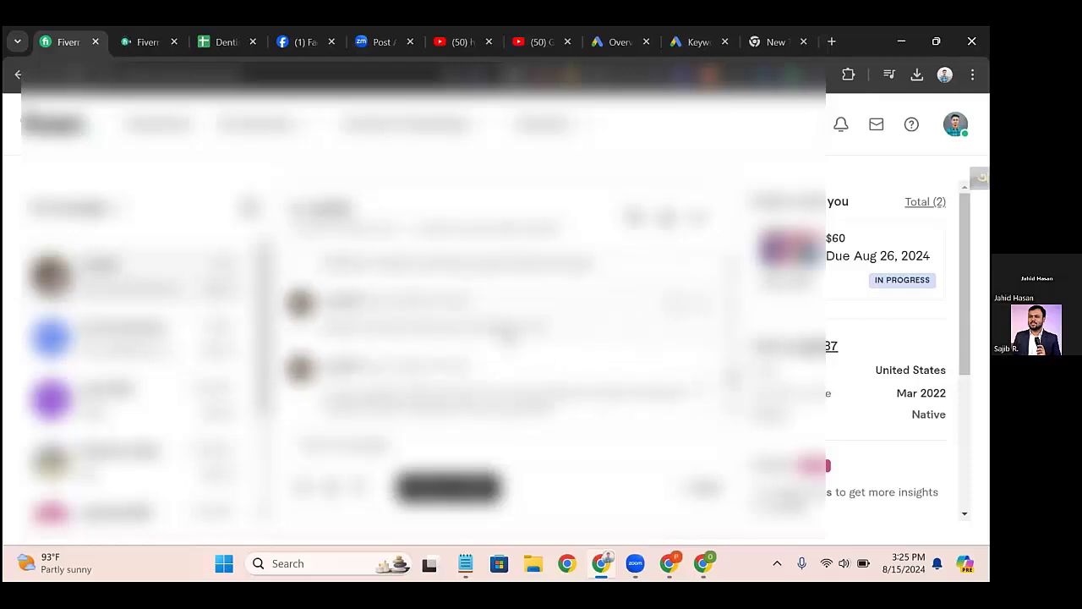
pyautogui.scroll(-3, 508, 338)
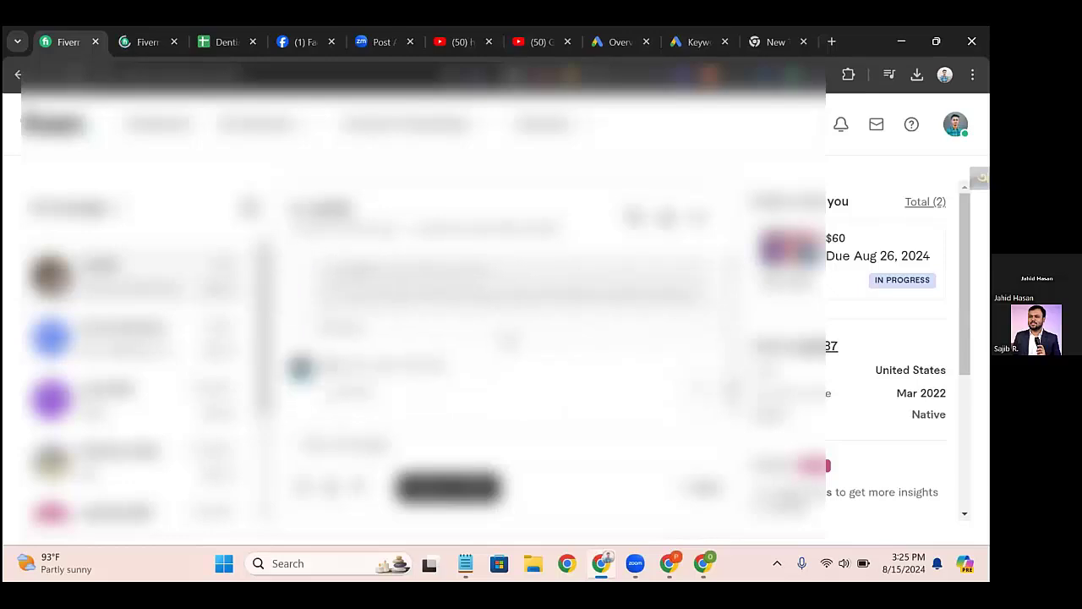
pyautogui.scroll(-3, 508, 339)
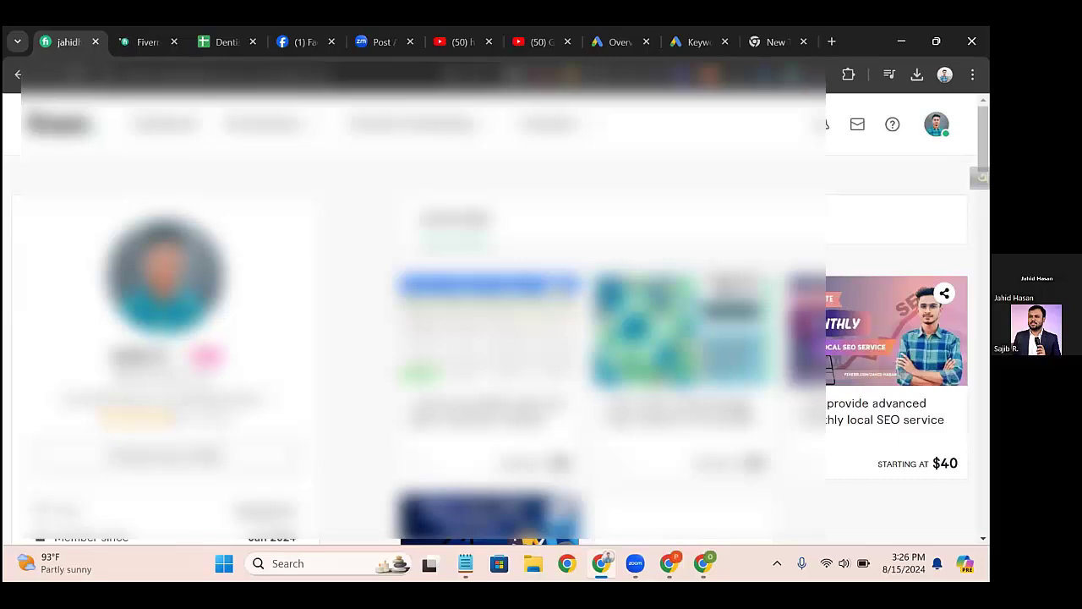
# Step: Switch to the Outlook sign-in page and paste the copied citation email into the sign-in field
pyautogui.click(702, 563)
pyautogui.rightClick(470, 310)
pyautogui.click(510, 210)
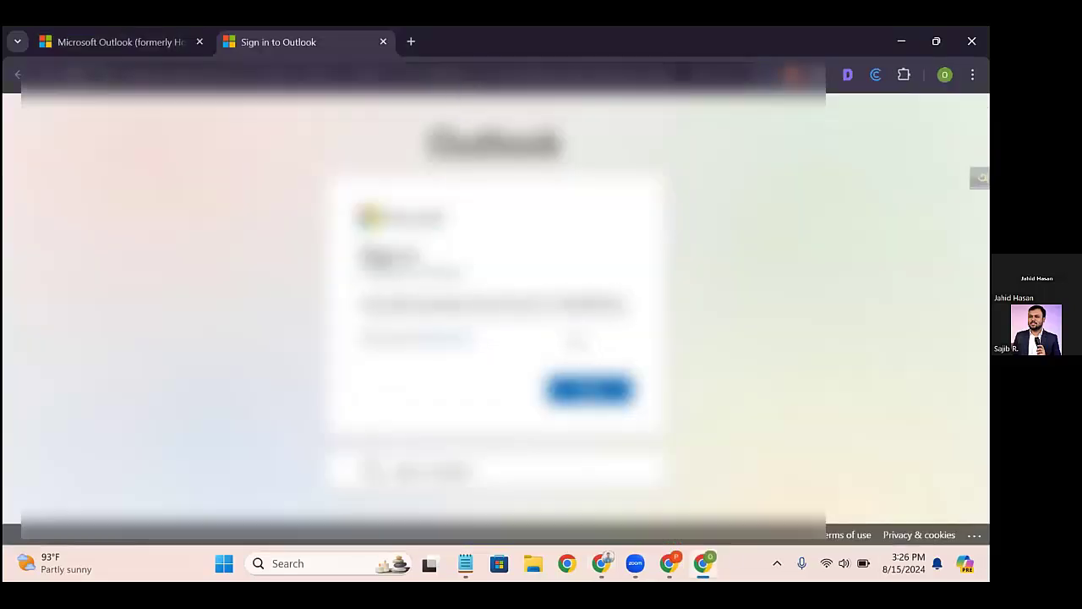
# Step: Return to the dentist citations spreadsheet, select the email used to create citations, and go back to the Outlook sign-in page
pyautogui.click(601, 563)
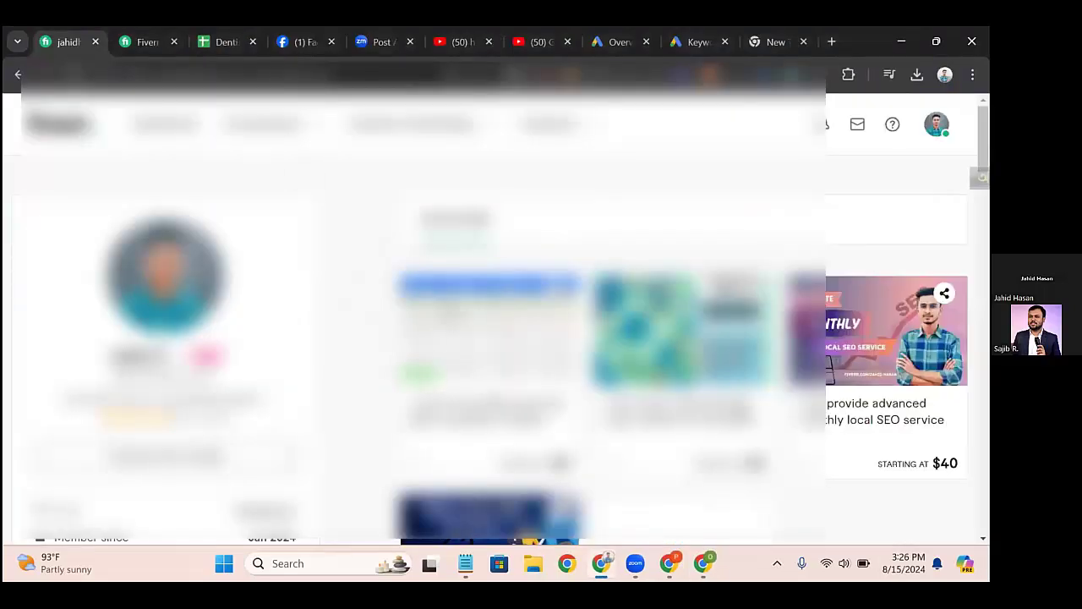
pyautogui.click(703, 563)
pyautogui.click(601, 563)
pyautogui.click(901, 41)
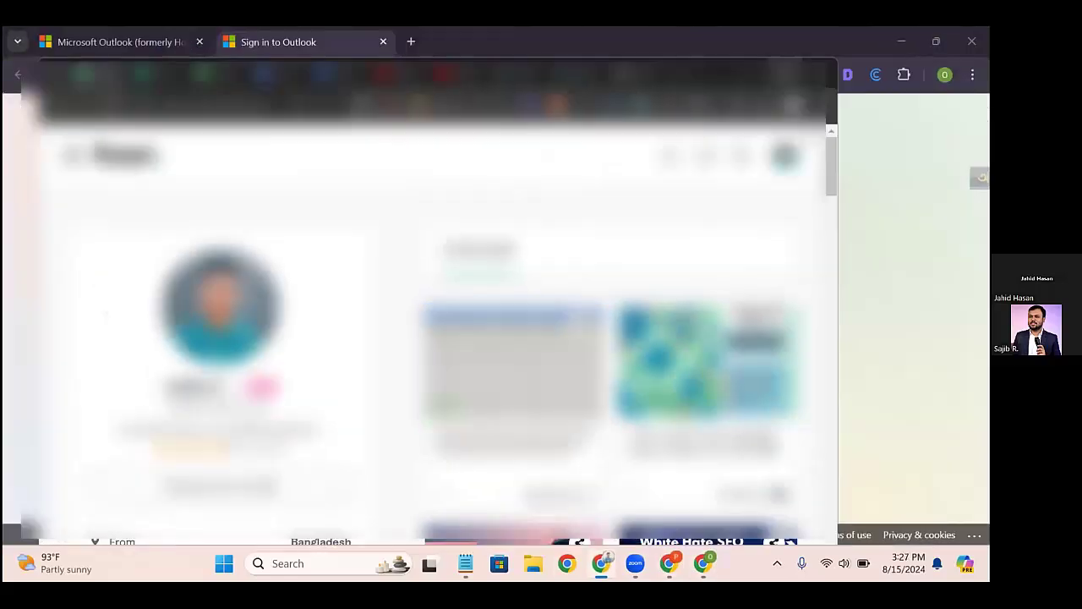
pyautogui.click(213, 75)
pyautogui.click(785, 73)
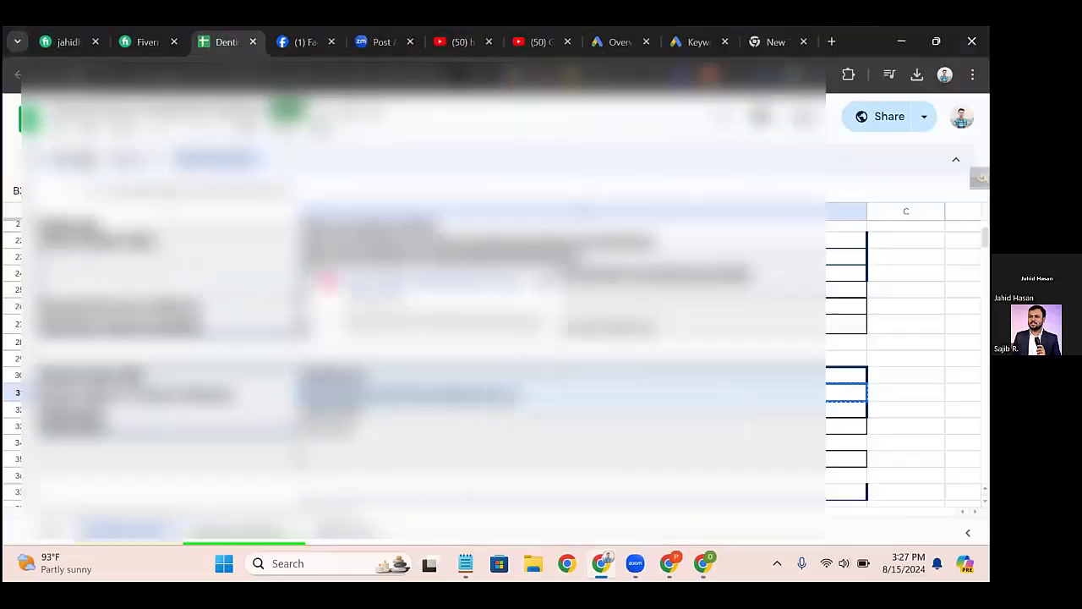
pyautogui.tripleClick(718, 396)
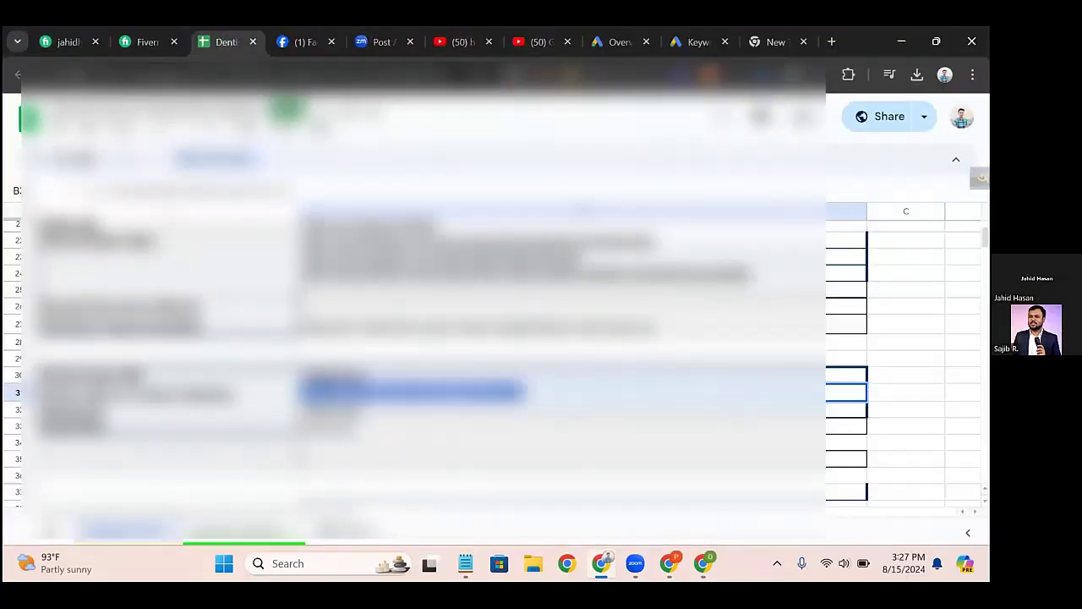
pyautogui.hotkey('alt', 'Tab')
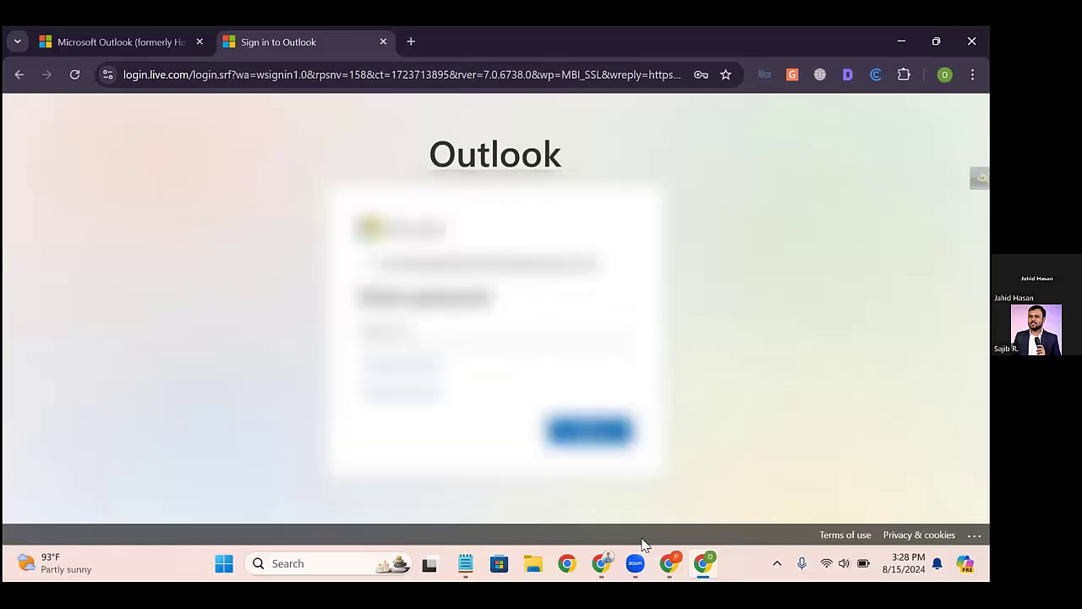
# Step: Copy the citation email account's password from the Company Info sheet
pyautogui.moveTo(601, 563)
pyautogui.click(600, 482)
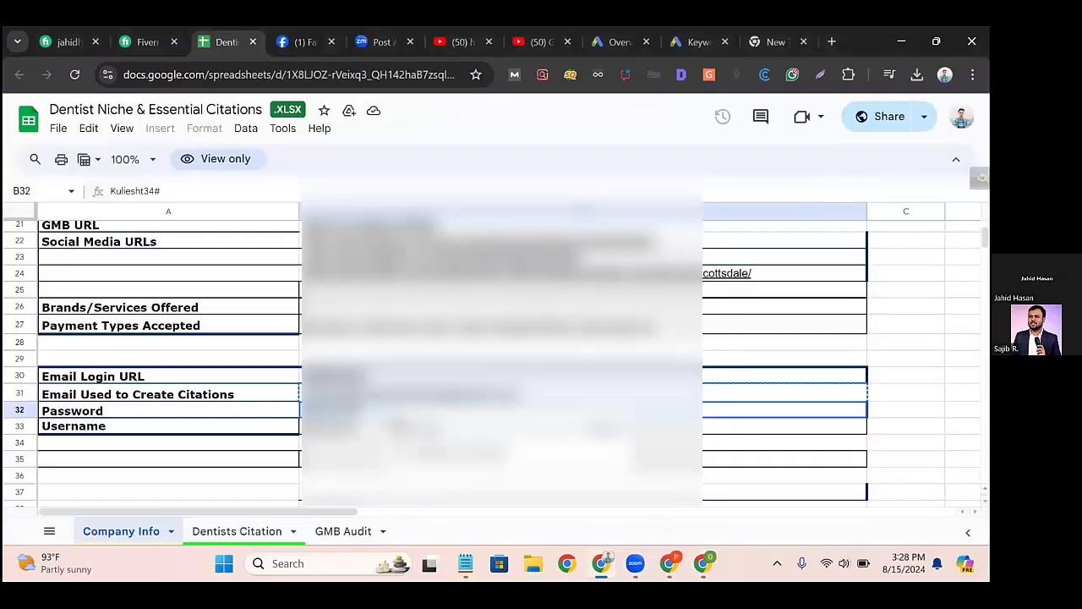
pyautogui.hotkey('ctrl', 'c')
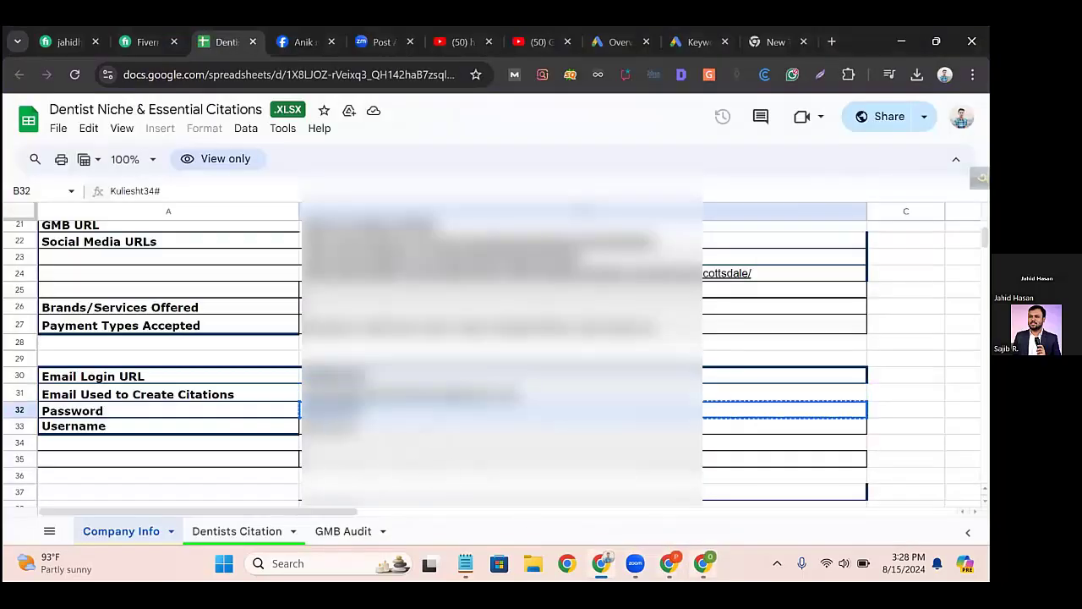
# Step: Paste the account password into the Outlook sign-in page, sign in, and decline to let the browser save the password
pyautogui.hotkey('alt', 'Tab')
pyautogui.rightClick(463, 332)
pyautogui.scroll(-3, 575, 127)
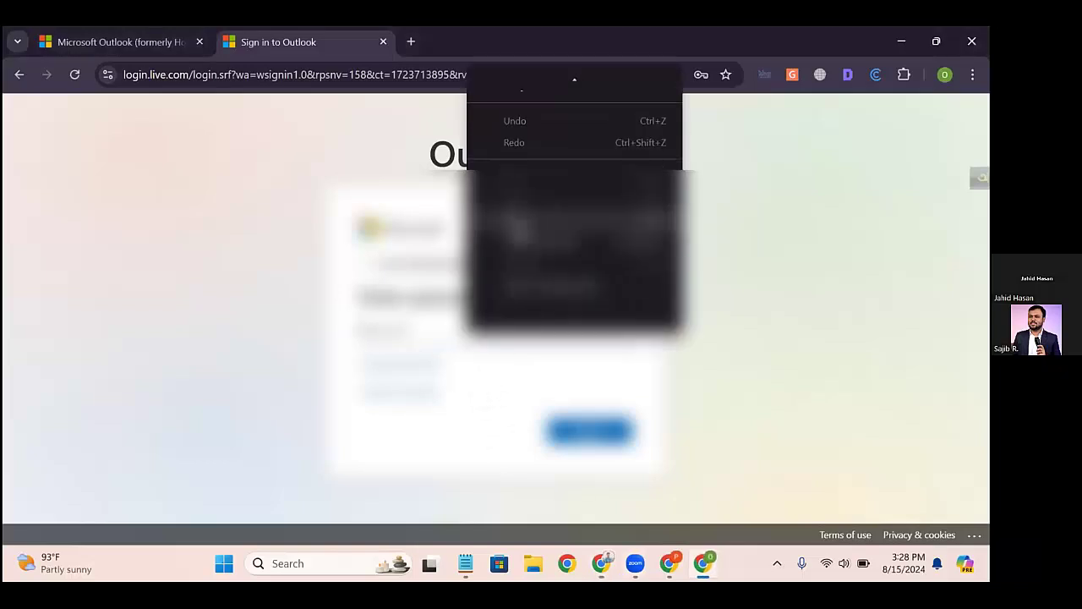
pyautogui.click(520, 223)
pyautogui.click(590, 432)
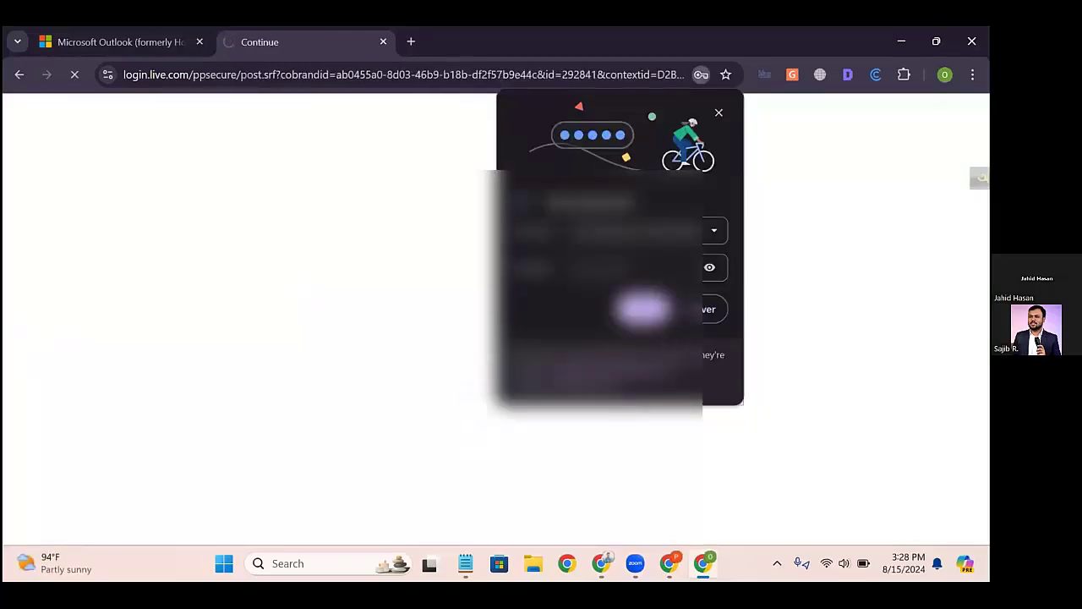
pyautogui.click(707, 312)
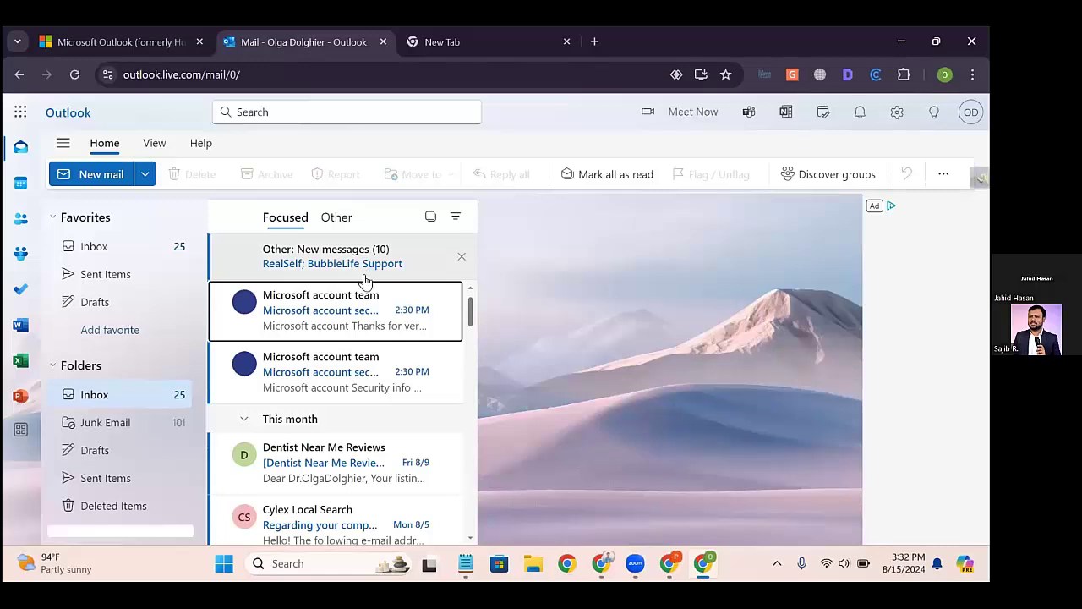
# Step: Open the Inbox listed under Favorites in the Outlook mailbox
pyautogui.click(95, 251)
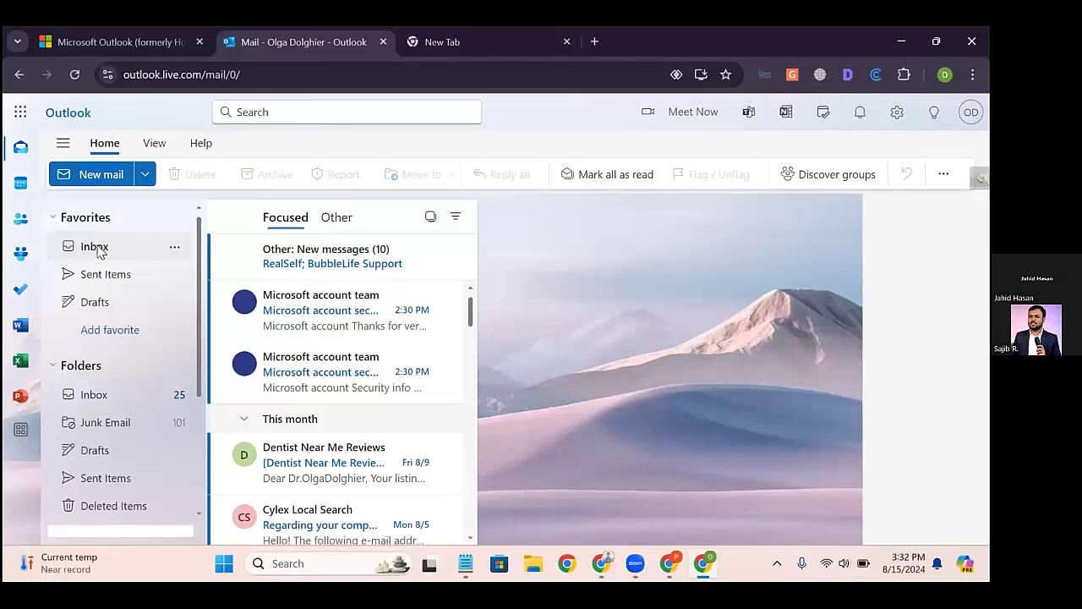
pyautogui.click(95, 247)
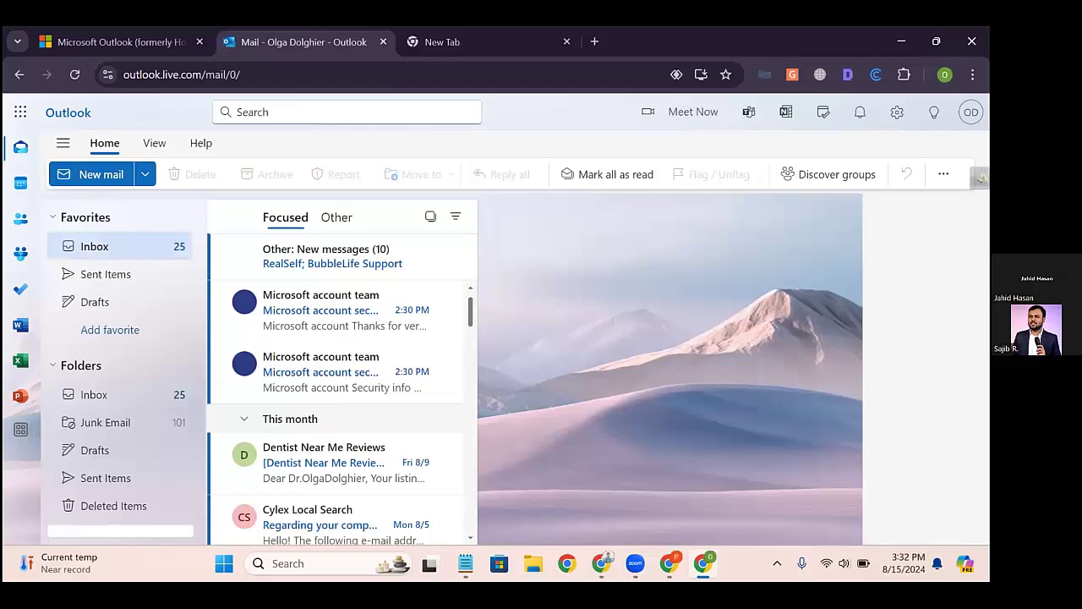
pyautogui.press('super+s')
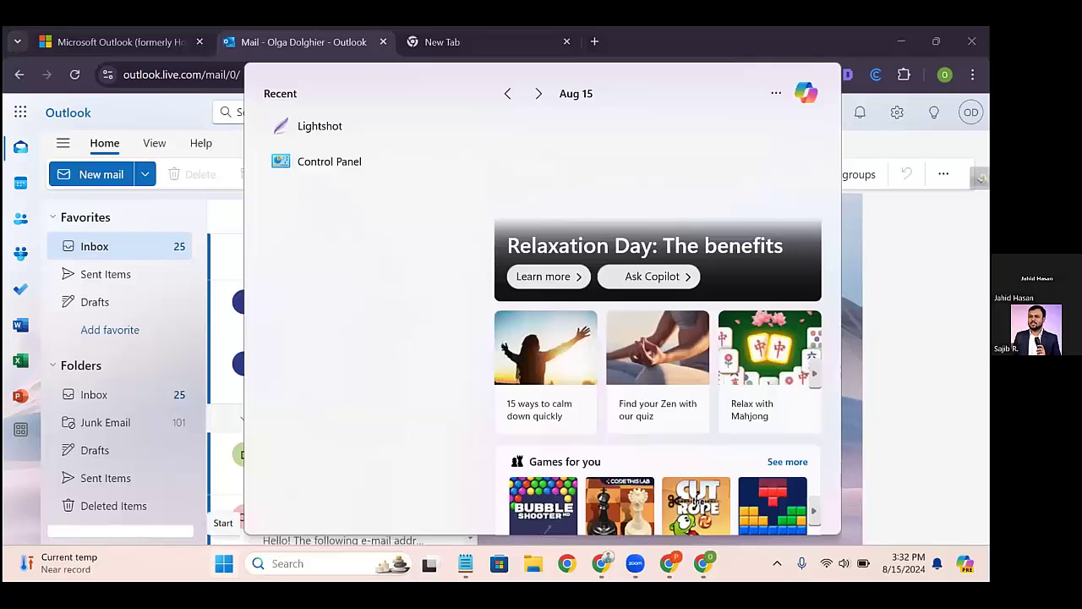
pyautogui.click(224, 563)
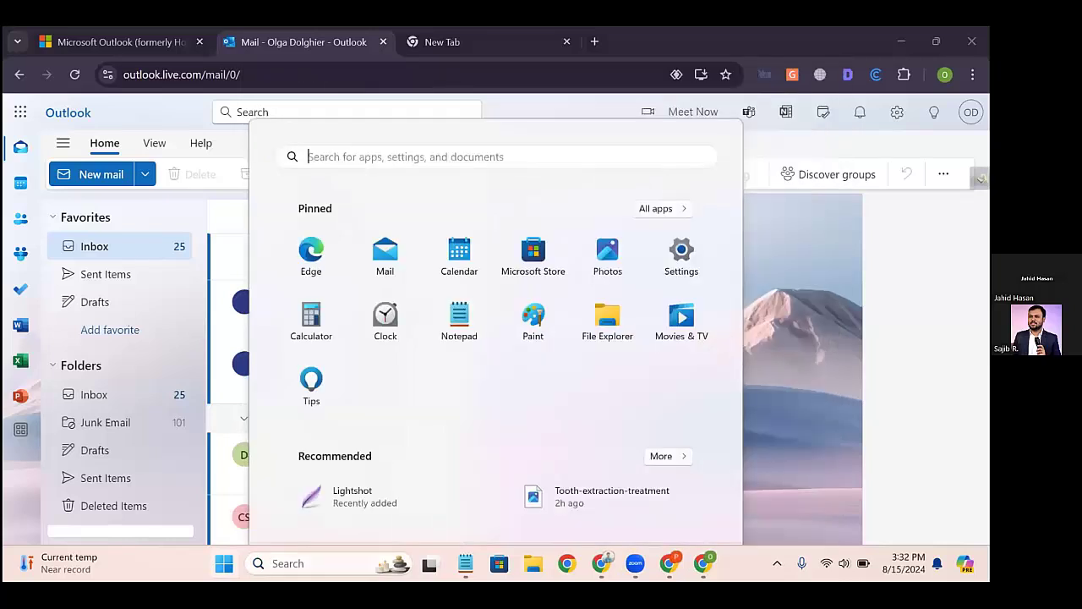
pyautogui.press('Escape')
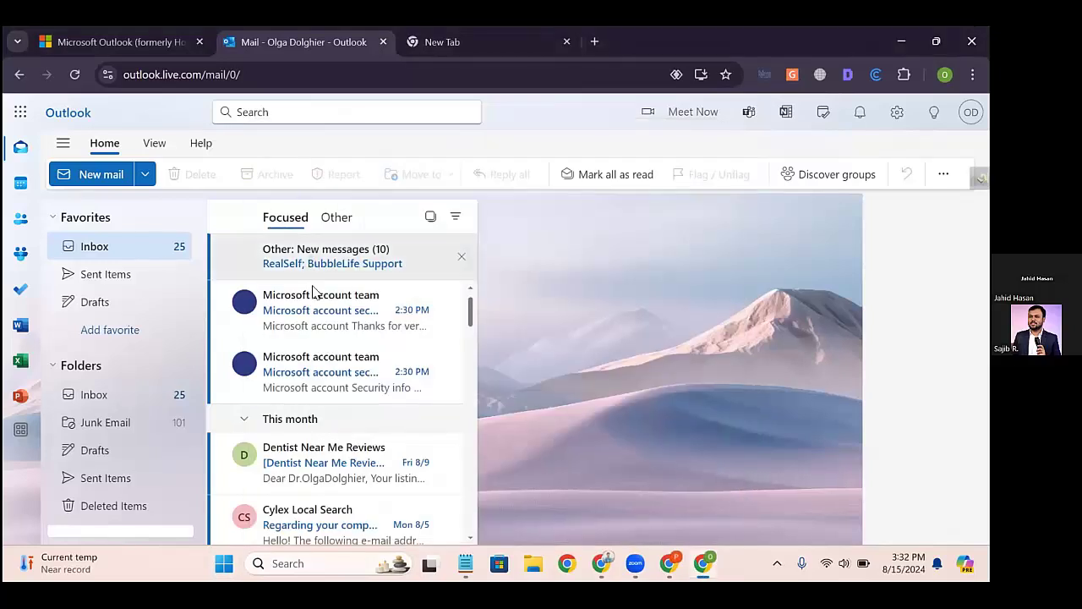
# Step: Launch Microsoft Edge
pyautogui.press('super')
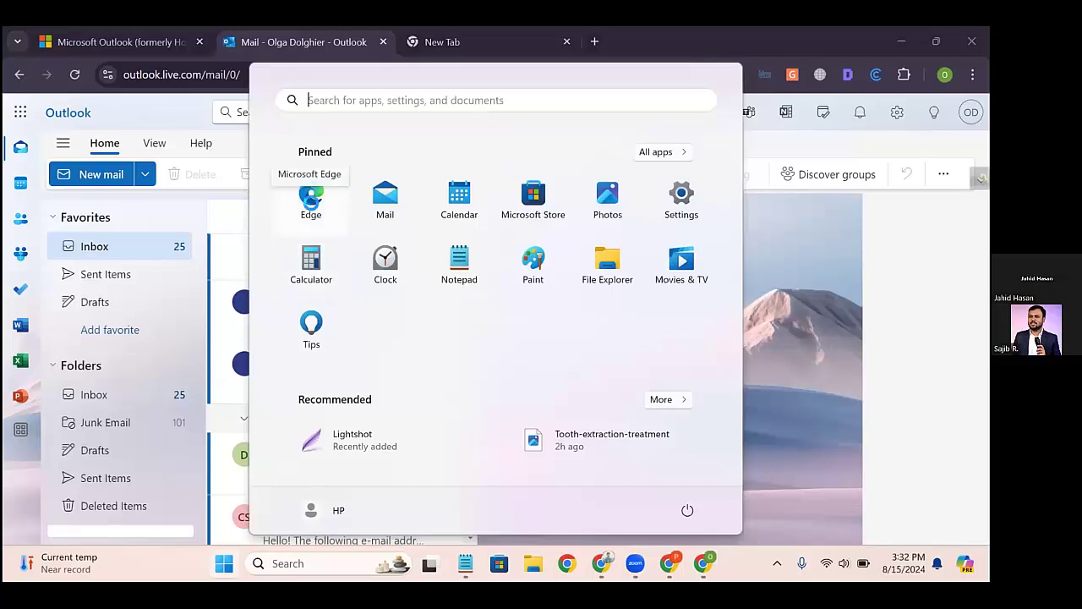
pyautogui.click(311, 202)
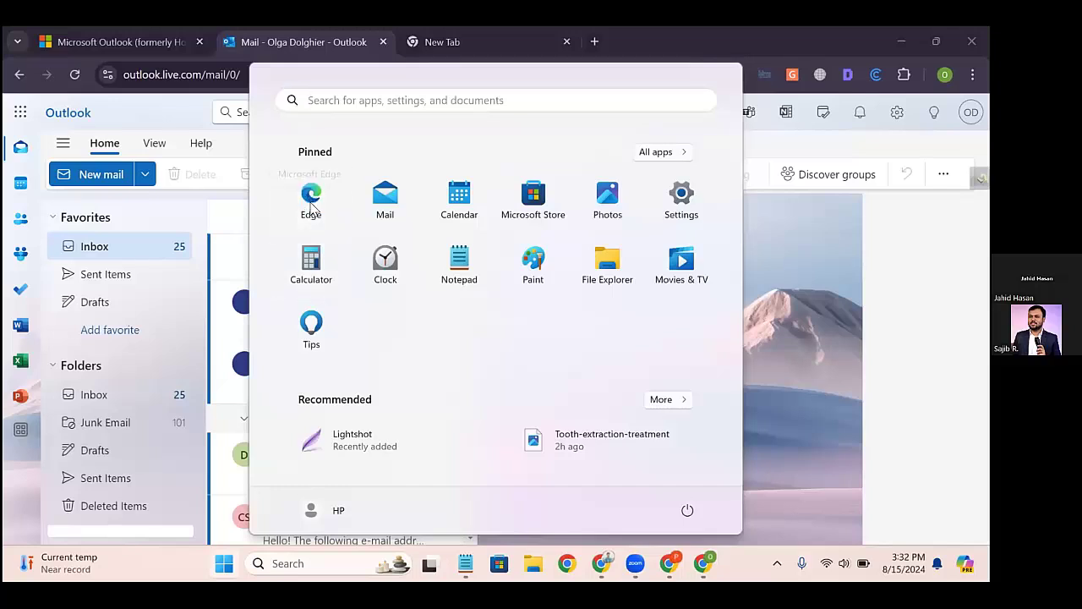